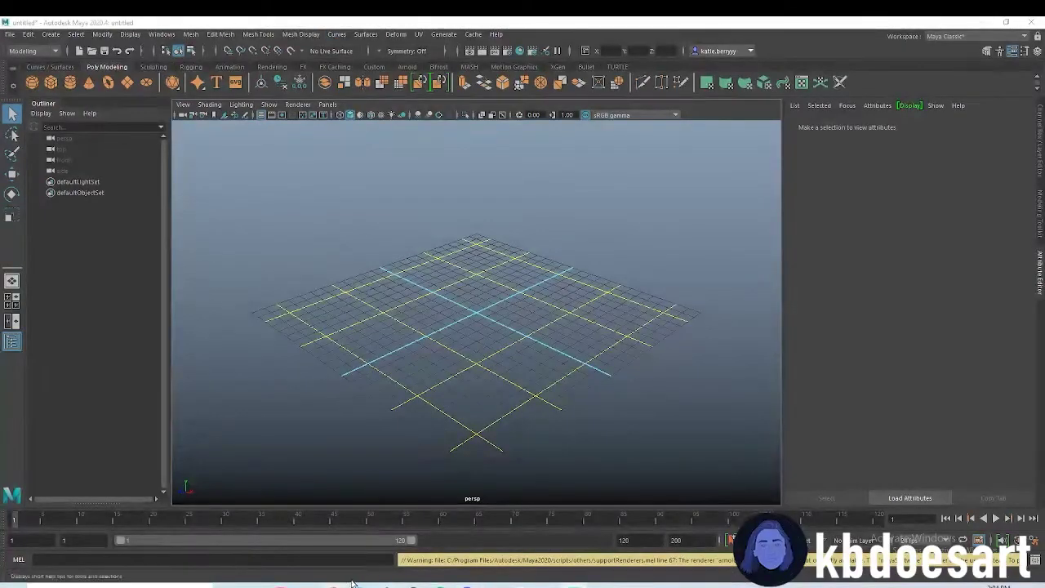
Check the Poké Ball reference image in the browser and return to Maya.
{"action": "key", "text": "alt+Tab"}
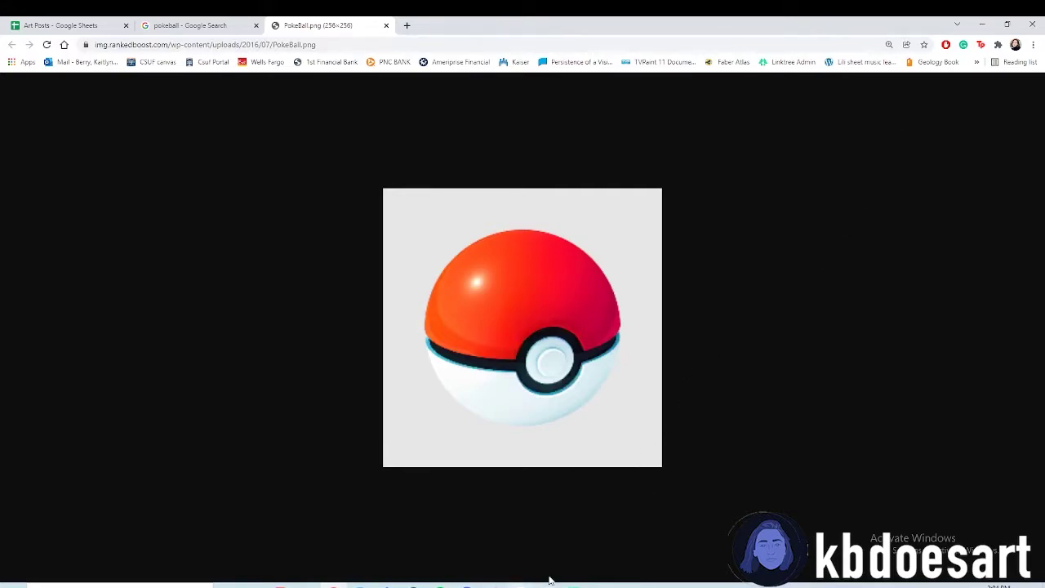
{"action": "mouse_move", "coordinate": [546, 583]}
{"action": "left_click", "coordinate": [606, 549]}
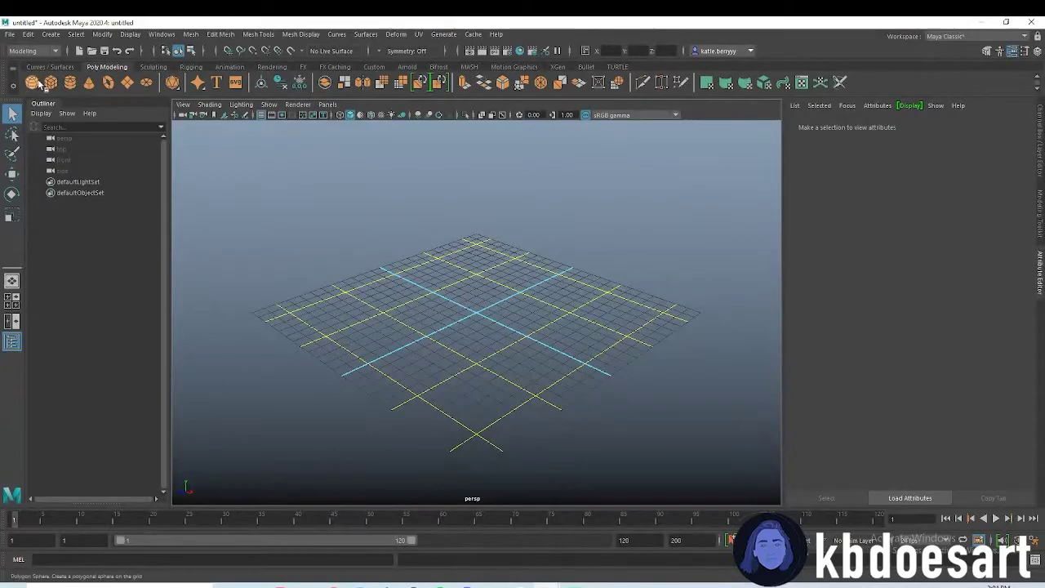
Create a polygon sphere at the origin and frame it close up in the perspective view.
{"action": "left_click", "coordinate": [32, 82]}
{"action": "key", "text": "f"}
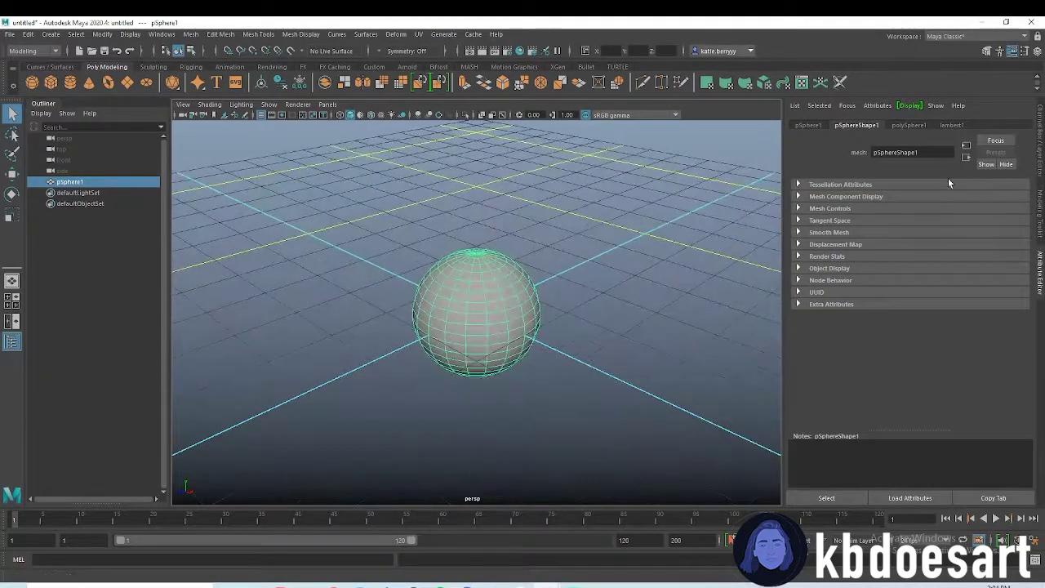
{"action": "left_click_drag", "start_coordinate": [441, 257], "coordinate": [595, 273], "text": "alt"}
{"action": "right_click_drag", "start_coordinate": [594, 273], "coordinate": [728, 275], "text": "alt"}
{"action": "left_click_drag", "start_coordinate": [728, 275], "coordinate": [588, 319], "text": "alt"}
Try reducing the sphere's Subdivisions Axis to 10 and preview the mesh smoothed.
{"action": "left_click", "coordinate": [909, 125]}
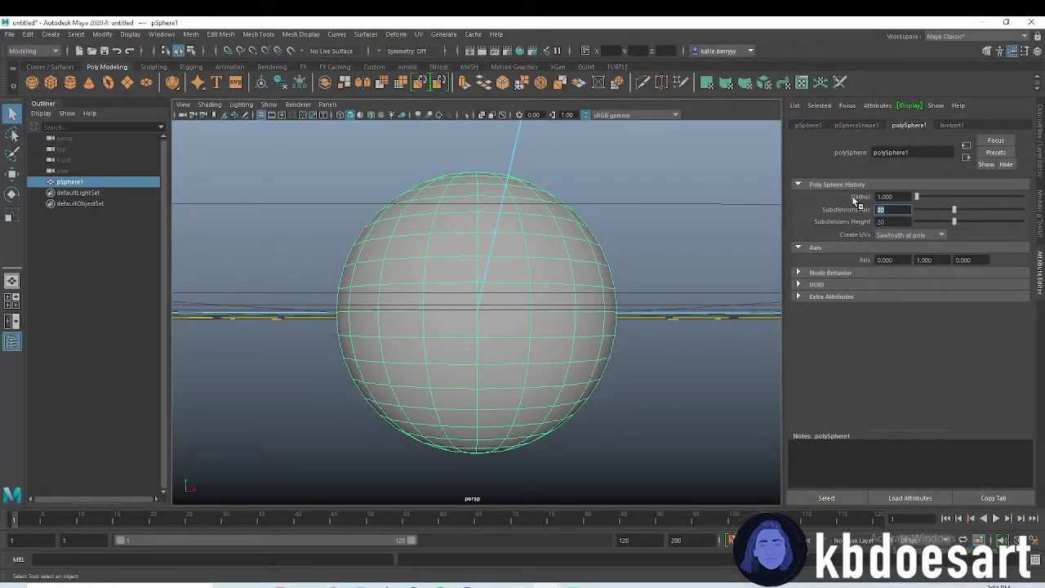
{"action": "type", "text": "10"}
{"action": "key", "text": "Return"}
{"action": "left_click_drag", "start_coordinate": [575, 251], "coordinate": [576, 282], "text": "alt"}
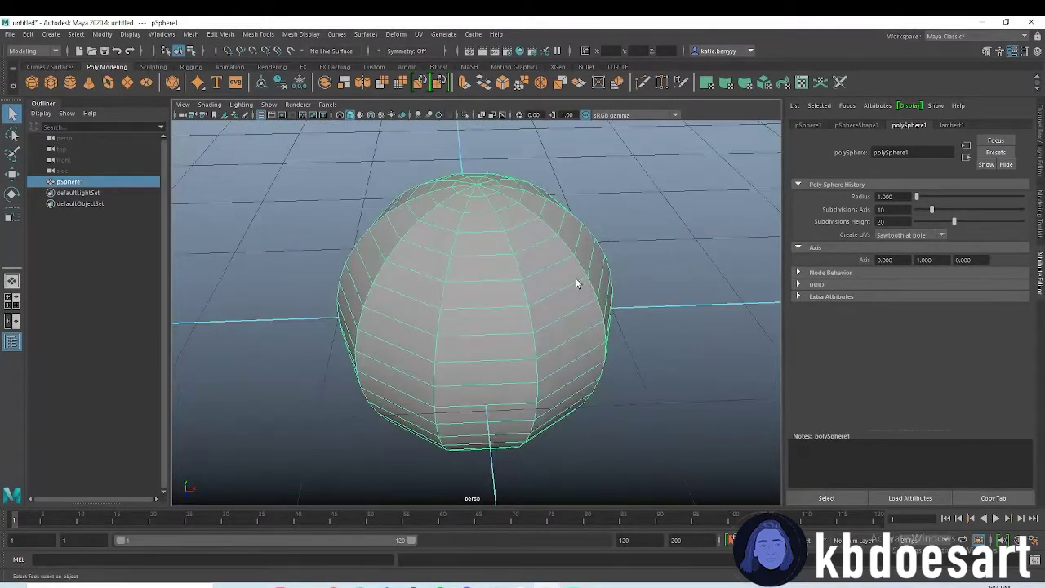
{"action": "key", "text": "3"}
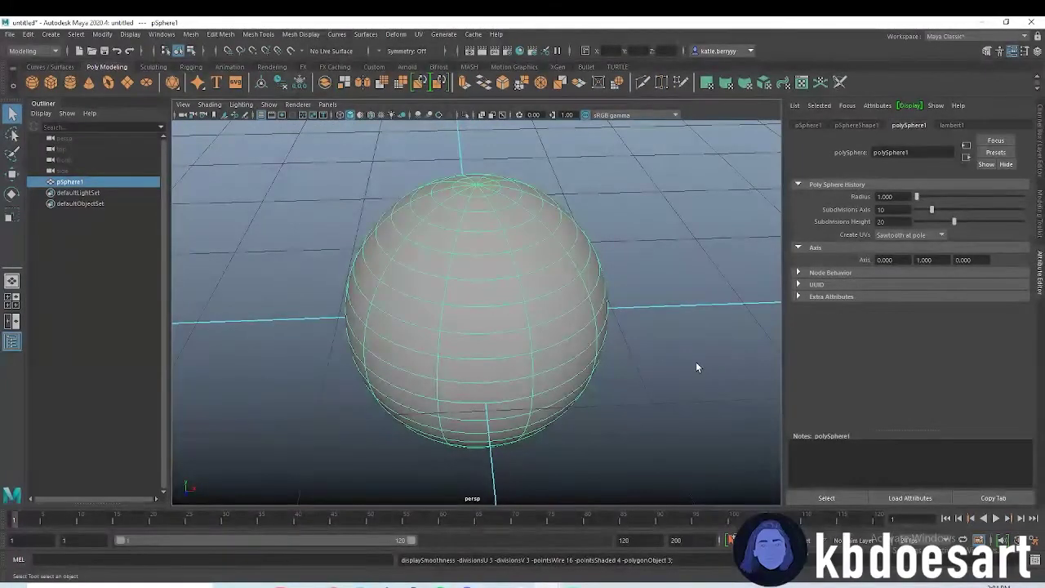
{"action": "left_click_drag", "start_coordinate": [698, 400], "coordinate": [654, 359], "text": "alt"}
Undo the smooth preview and set the sphere's Subdivisions Axis to 20.
{"action": "key", "text": "1"}
{"action": "key", "text": "ctrl+z"}
{"action": "key", "text": "ctrl+z"}
{"action": "double_click", "coordinate": [882, 210]}
{"action": "type", "text": "20"}
{"action": "key", "text": "Return"}
{"action": "left_click", "coordinate": [665, 190]}
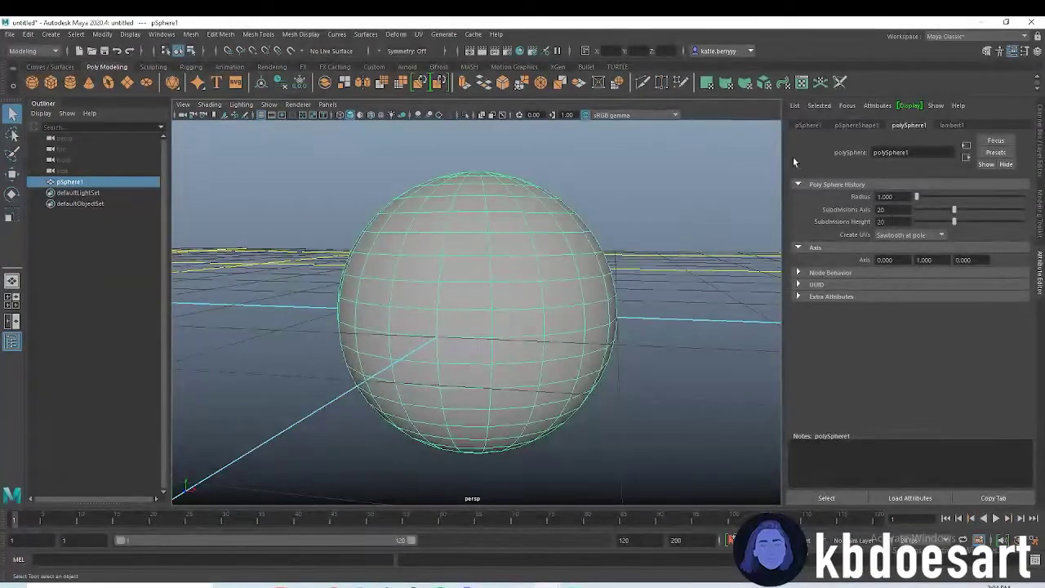
{"action": "mouse_move", "coordinate": [620, 212]}
{"action": "left_mouse_down", "text": "alt"}
{"action": "mouse_move", "coordinate": [611, 273]}
{"action": "mouse_move", "coordinate": [626, 191]}
{"action": "mouse_move", "coordinate": [602, 227]}
{"action": "mouse_move", "coordinate": [630, 221]}
{"action": "mouse_move", "coordinate": [621, 227]}
{"action": "left_mouse_up", "text": "alt"}
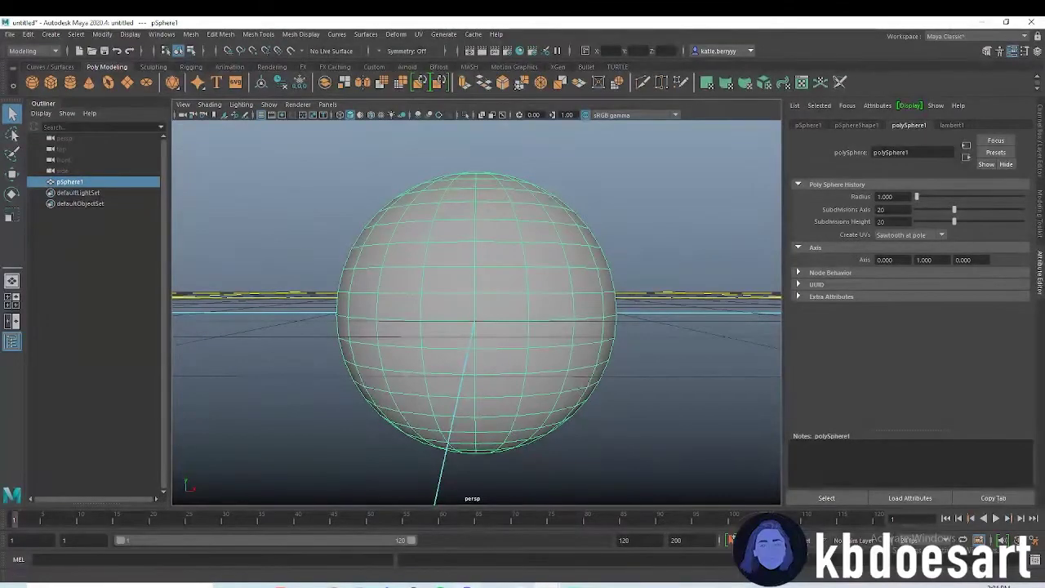
Examine the button and band on the Poké Ball reference image, and switch back to Maya.
{"action": "left_click", "coordinate": [333, 586]}
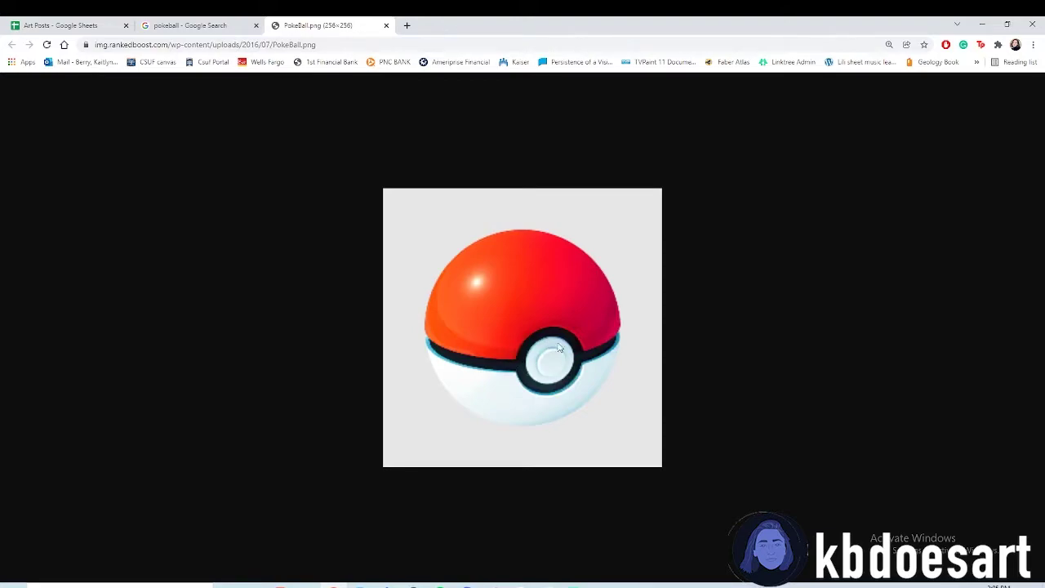
{"action": "mouse_move", "coordinate": [546, 583]}
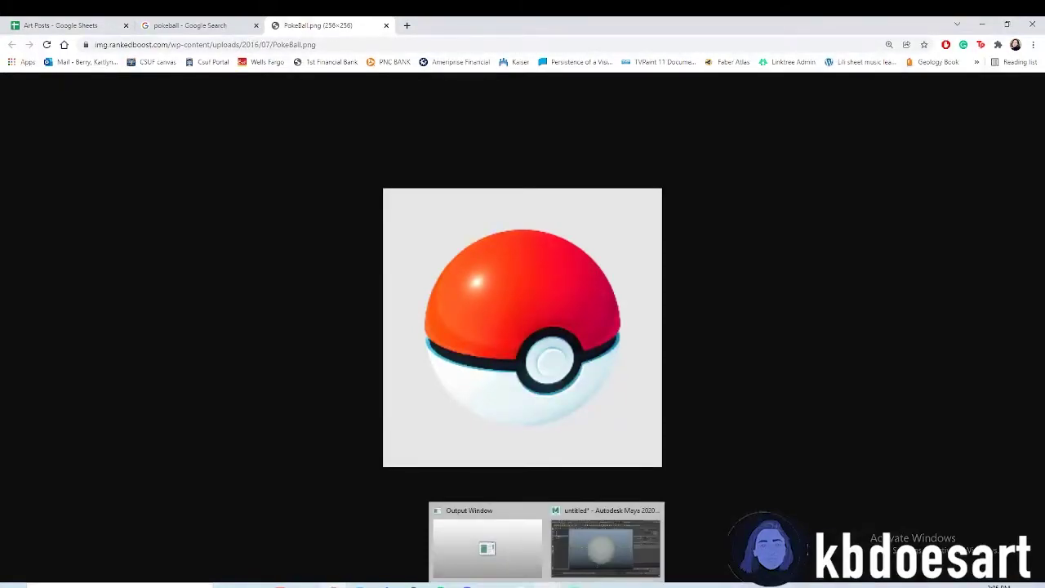
{"action": "left_click", "coordinate": [603, 555]}
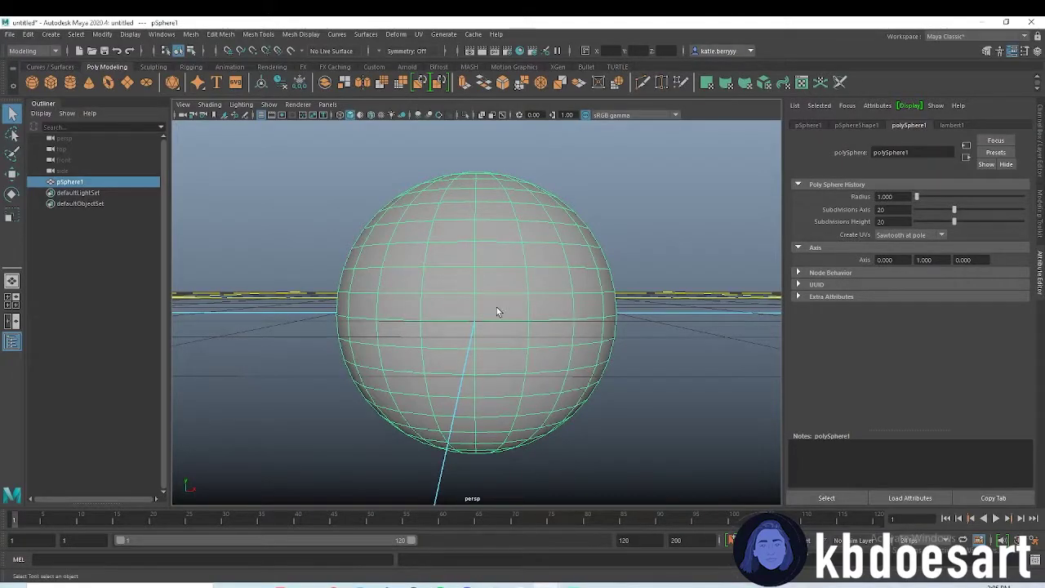
Select a four-by-four block of faces on the sphere's front and apply Circularize to it.
{"action": "left_click_drag", "start_coordinate": [497, 311], "coordinate": [478, 320], "text": "alt"}
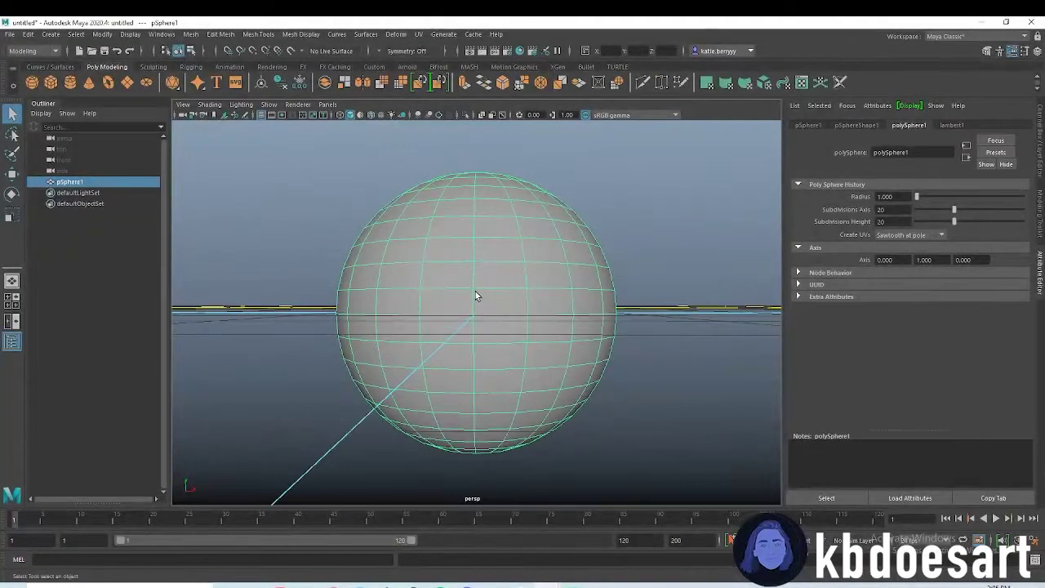
{"action": "right_click_drag", "start_coordinate": [477, 296], "coordinate": [479, 321]}
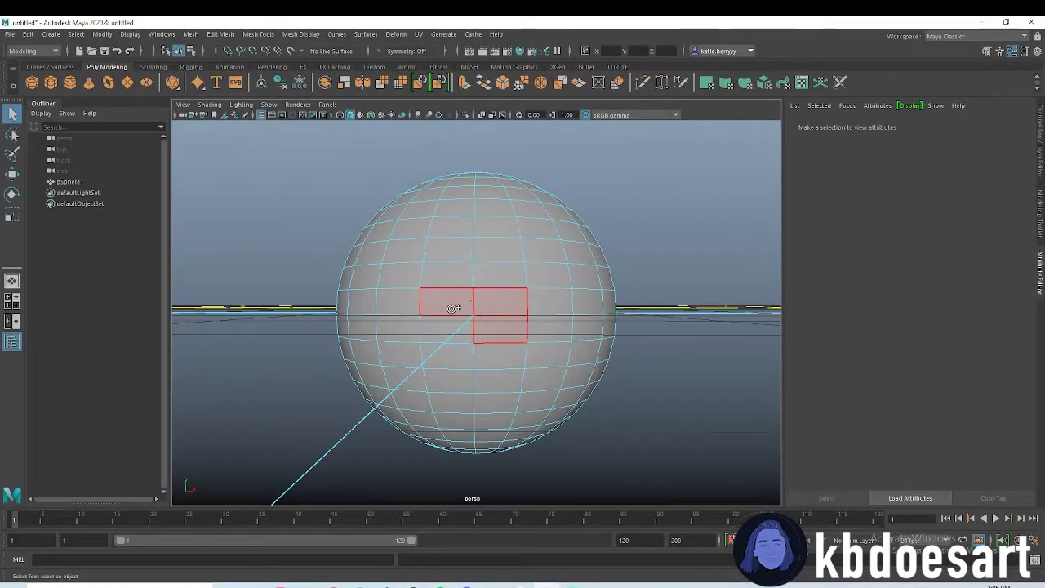
{"action": "left_click", "coordinate": [463, 331]}
{"action": "left_click_drag", "start_coordinate": [578, 349], "coordinate": [656, 322], "text": "alt"}
{"action": "right_click_drag", "start_coordinate": [656, 322], "coordinate": [576, 305], "text": "alt"}
{"action": "left_click_drag", "start_coordinate": [570, 341], "coordinate": [494, 312], "text": "alt"}
{"action": "key", "text": "f"}
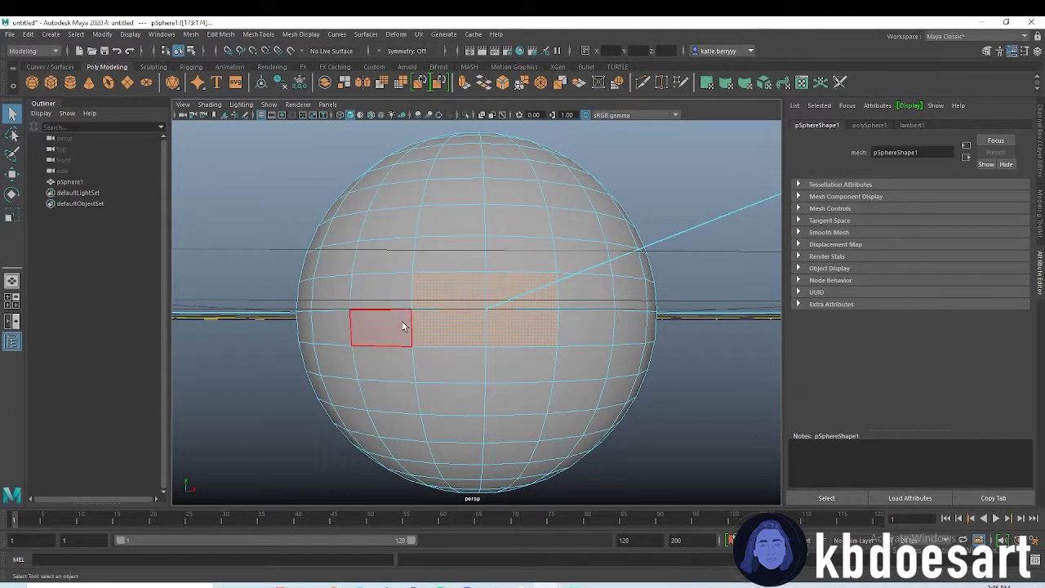
{"action": "mouse_move", "coordinate": [390, 330]}
{"action": "left_mouse_down"}
{"action": "mouse_move", "coordinate": [585, 258]}
{"action": "mouse_move", "coordinate": [565, 375]}
{"action": "mouse_move", "coordinate": [405, 353]}
{"action": "left_mouse_up"}
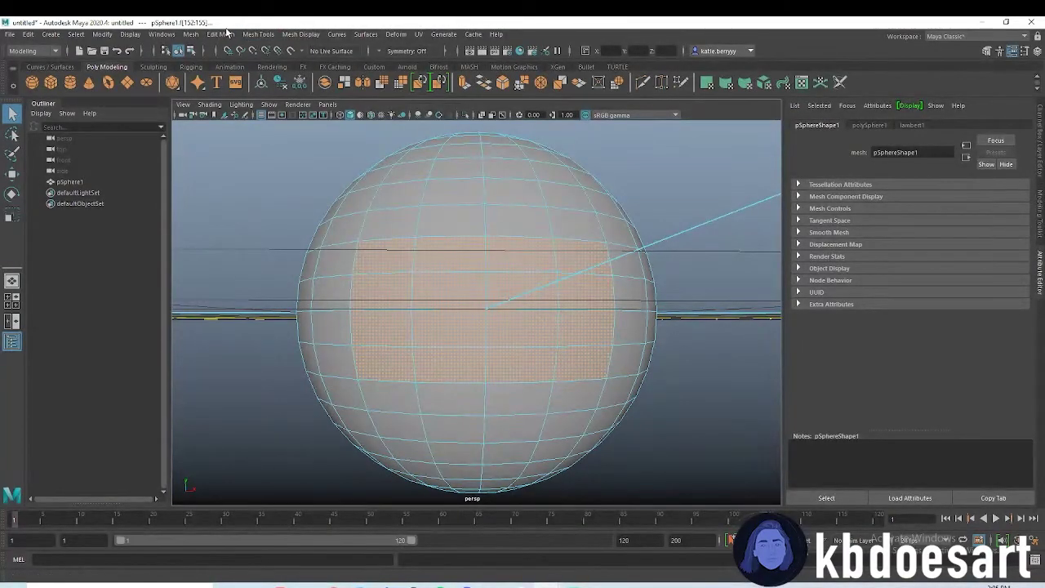
{"action": "left_click", "coordinate": [227, 33]}
{"action": "left_click", "coordinate": [234, 77]}
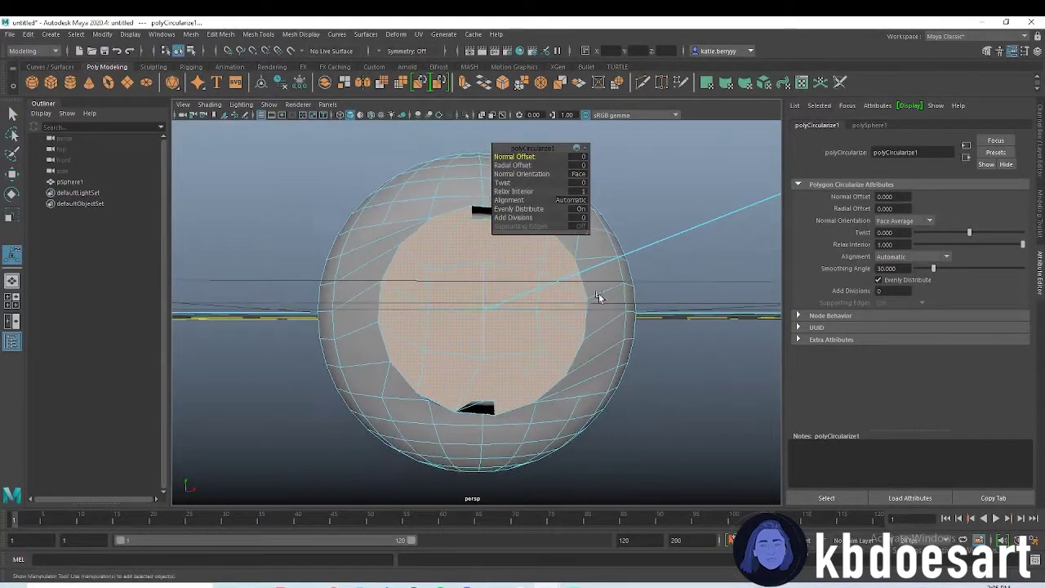
Shrink the circularized front area by setting its Radial Offset to -0.15.
{"action": "left_click_drag", "start_coordinate": [581, 296], "coordinate": [478, 346], "text": "alt"}
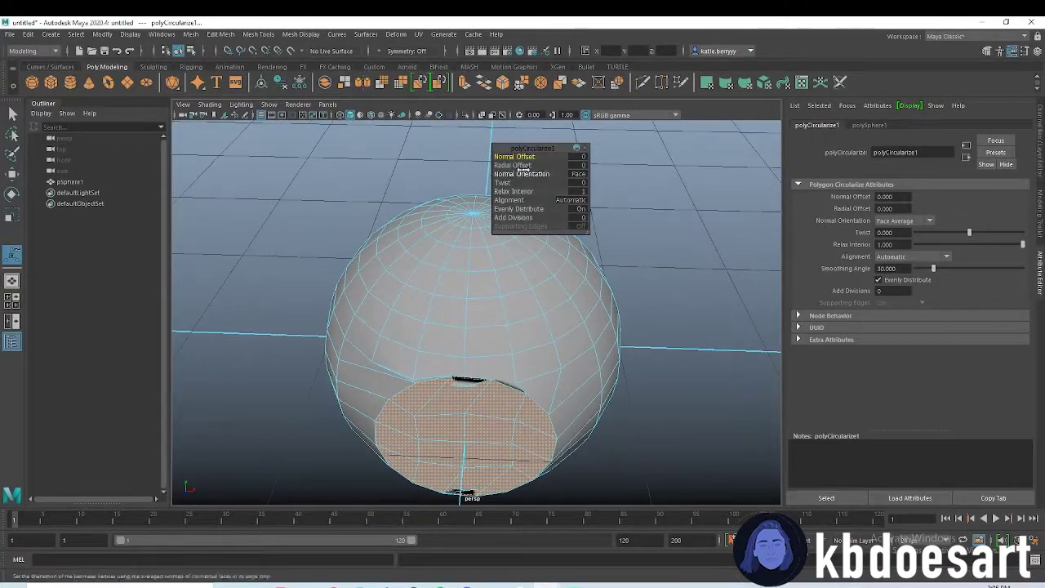
{"action": "left_click_drag", "start_coordinate": [517, 156], "coordinate": [508, 163]}
{"action": "key", "text": "ctrl+z"}
{"action": "left_click_drag", "start_coordinate": [490, 237], "coordinate": [513, 354], "text": "alt"}
{"action": "mouse_move", "coordinate": [521, 166]}
{"action": "left_mouse_down"}
{"action": "mouse_move", "coordinate": [510, 166]}
{"action": "mouse_move", "coordinate": [522, 166]}
{"action": "left_mouse_up"}
{"action": "left_click_drag", "start_coordinate": [523, 304], "coordinate": [586, 329], "text": "alt"}
Arrange the Poké Ball reference image in a narrow browser window beside a wider Maya window.
{"action": "left_click_drag", "start_coordinate": [602, 21], "coordinate": [1044, 122]}
{"action": "left_click", "coordinate": [253, 140]}
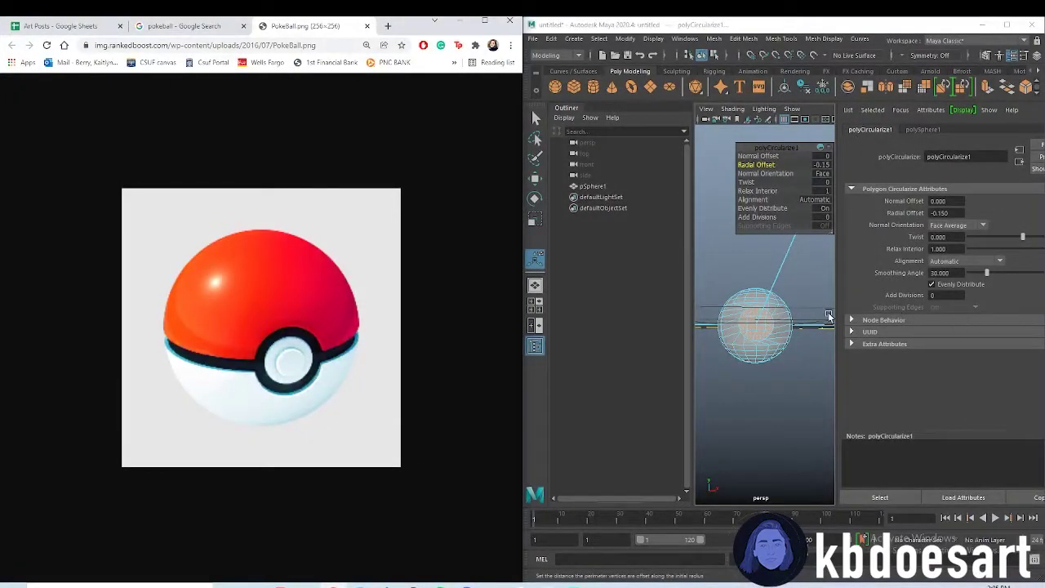
{"action": "left_click_drag", "start_coordinate": [525, 169], "coordinate": [273, 170]}
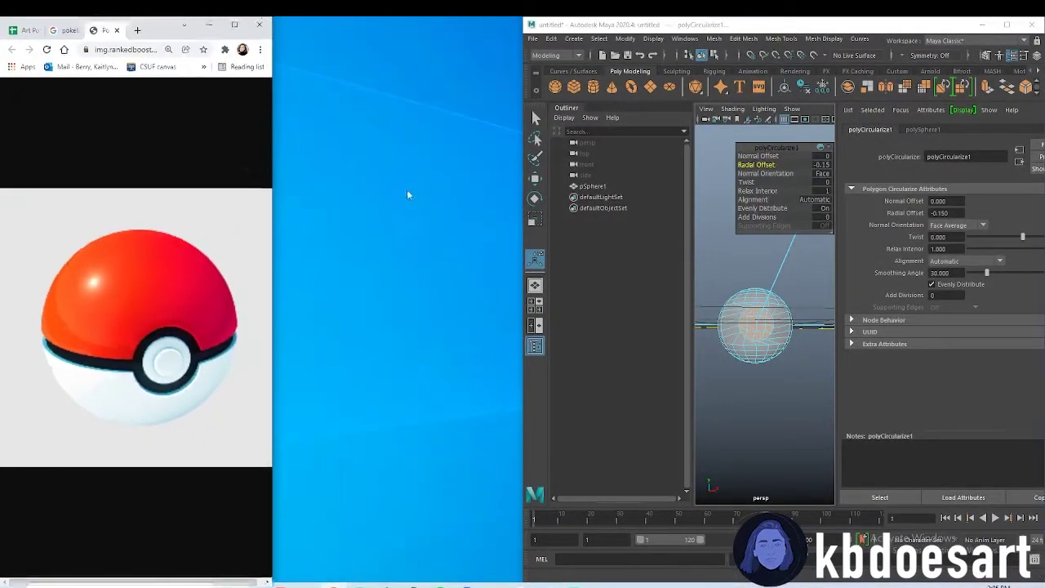
{"action": "left_click_drag", "start_coordinate": [526, 234], "coordinate": [266, 227]}
Set the Circularize Twist to 15.7 so the circle's vertices line up with the surrounding edges.
{"action": "right_click_drag", "start_coordinate": [579, 294], "coordinate": [637, 289], "text": "alt"}
{"action": "middle_click_drag", "start_coordinate": [642, 335], "coordinate": [671, 328], "text": "alt"}
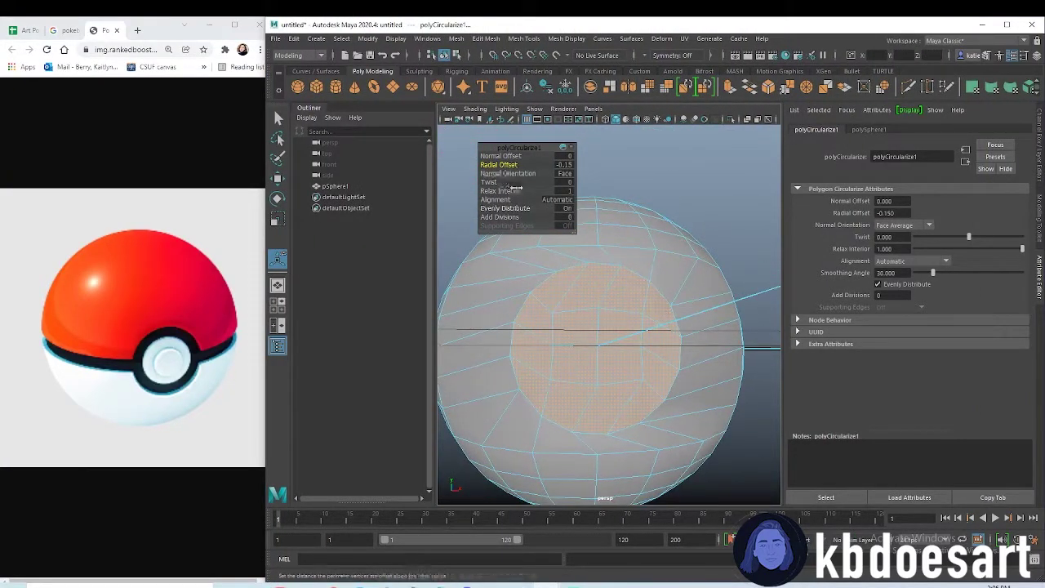
{"action": "left_click_drag", "start_coordinate": [494, 184], "coordinate": [582, 196]}
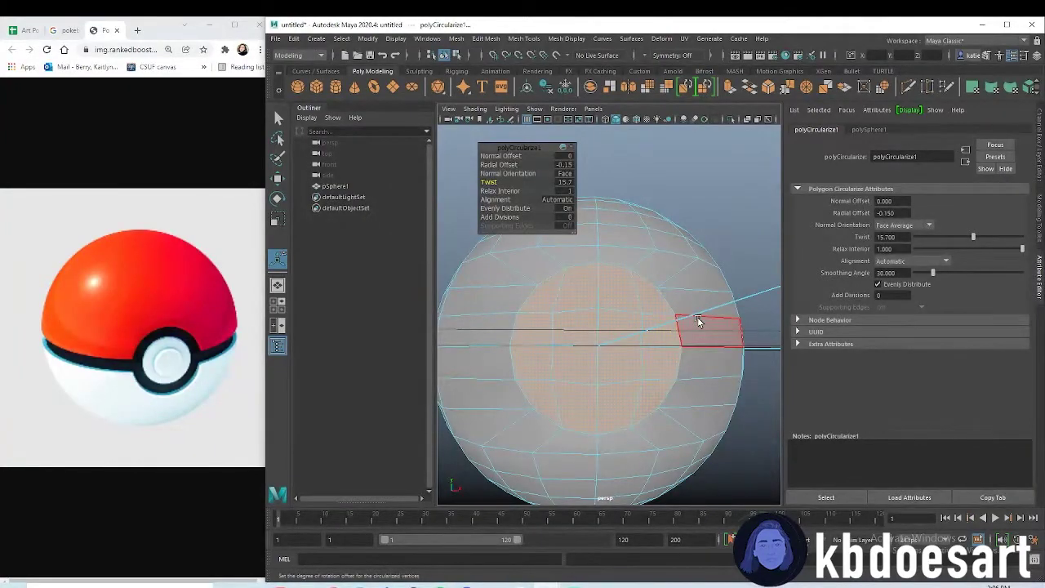
Insert horizontal edge loops around the sphere above and below its equator with the Multi-Cut tool.
{"action": "right_click", "coordinate": [684, 275], "text": "shift"}
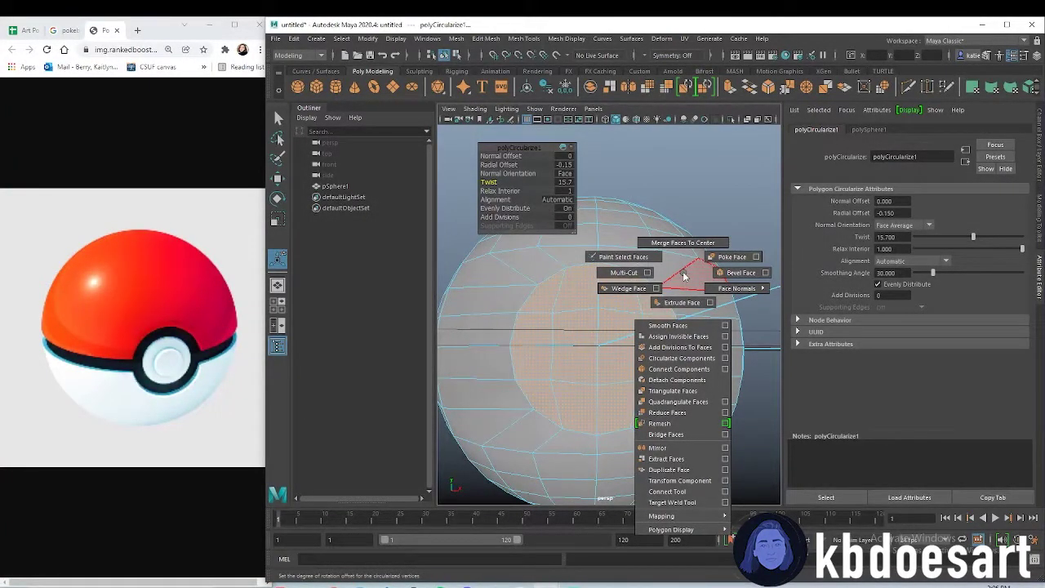
{"action": "right_click_drag", "start_coordinate": [684, 275], "coordinate": [626, 273]}
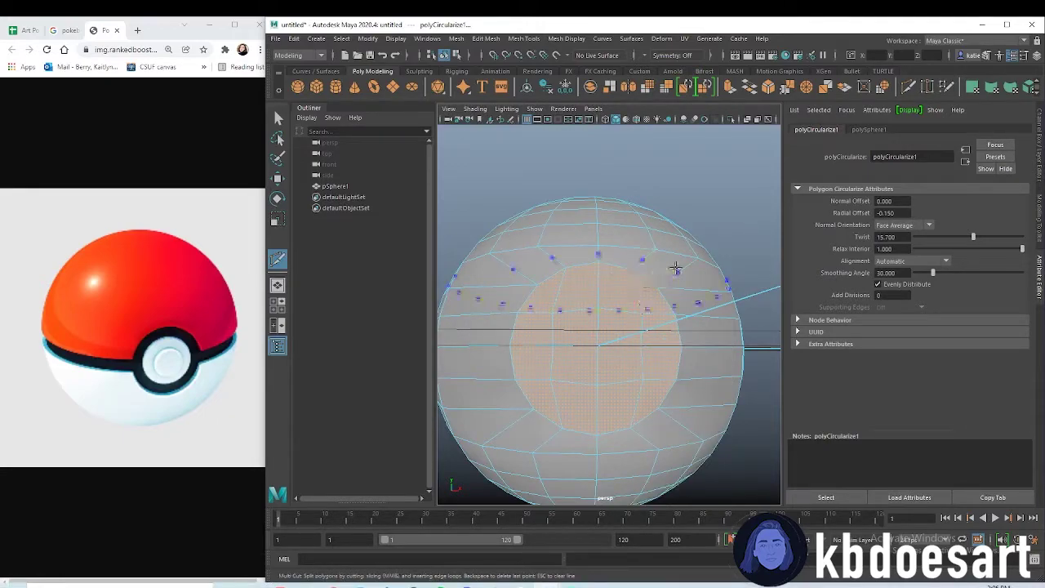
{"action": "left_click", "coordinate": [704, 361], "text": "ctrl"}
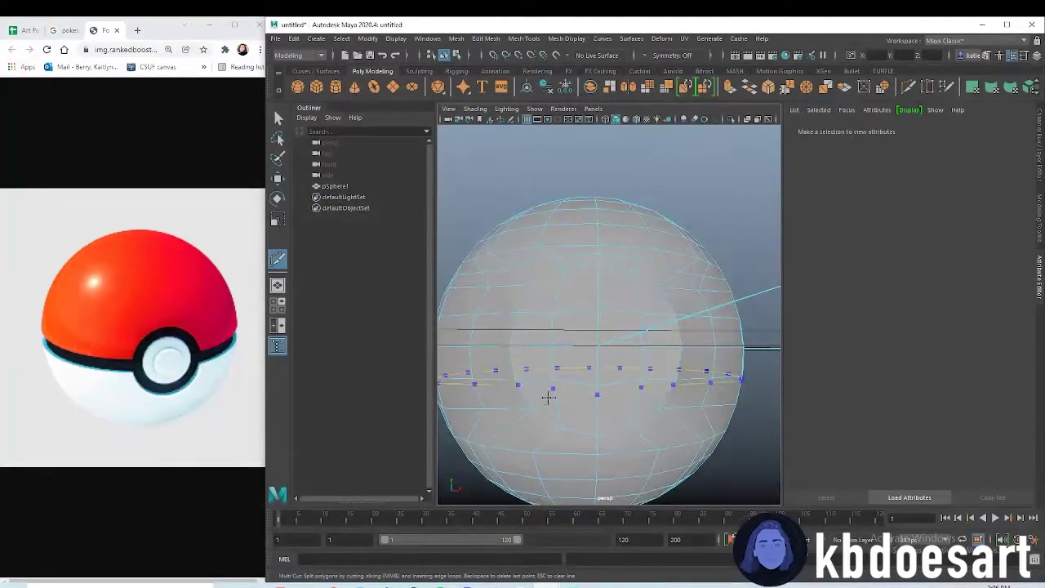
{"action": "left_click_drag", "start_coordinate": [644, 362], "coordinate": [741, 367], "text": "alt"}
{"action": "scroll", "coordinate": [739, 366], "scroll_direction": "down", "scroll_amount": 3}
{"action": "middle_click_drag", "start_coordinate": [740, 366], "coordinate": [641, 327], "text": "alt"}
{"action": "left_click_drag", "start_coordinate": [642, 326], "coordinate": [619, 328], "text": "alt"}
{"action": "scroll", "coordinate": [617, 329], "scroll_direction": "up", "scroll_amount": 3}
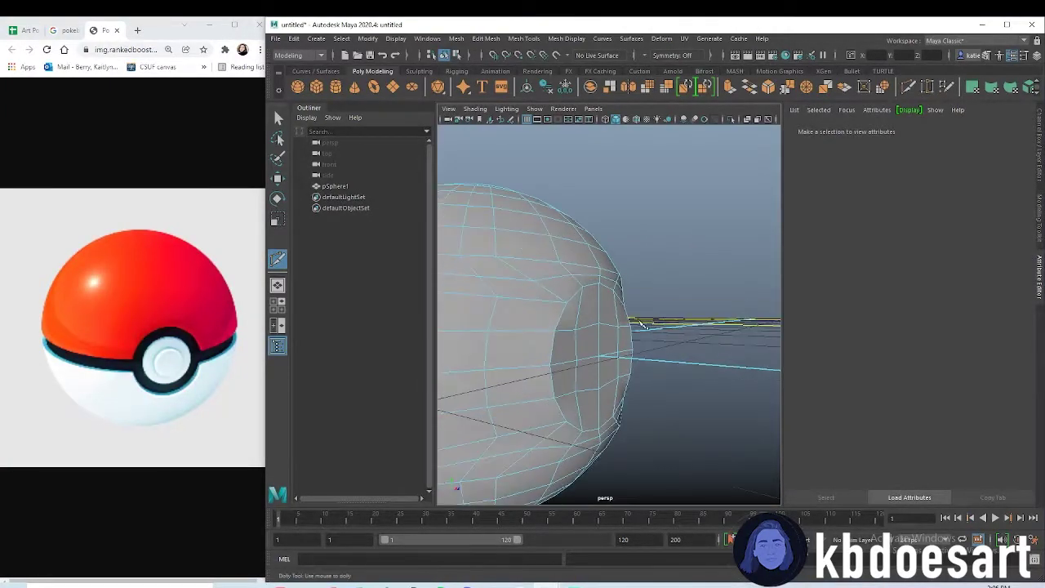
{"action": "middle_click_drag", "start_coordinate": [616, 328], "coordinate": [651, 333], "text": "alt"}
{"action": "left_click_drag", "start_coordinate": [651, 333], "coordinate": [488, 327], "text": "alt"}
{"action": "key", "text": "q"}
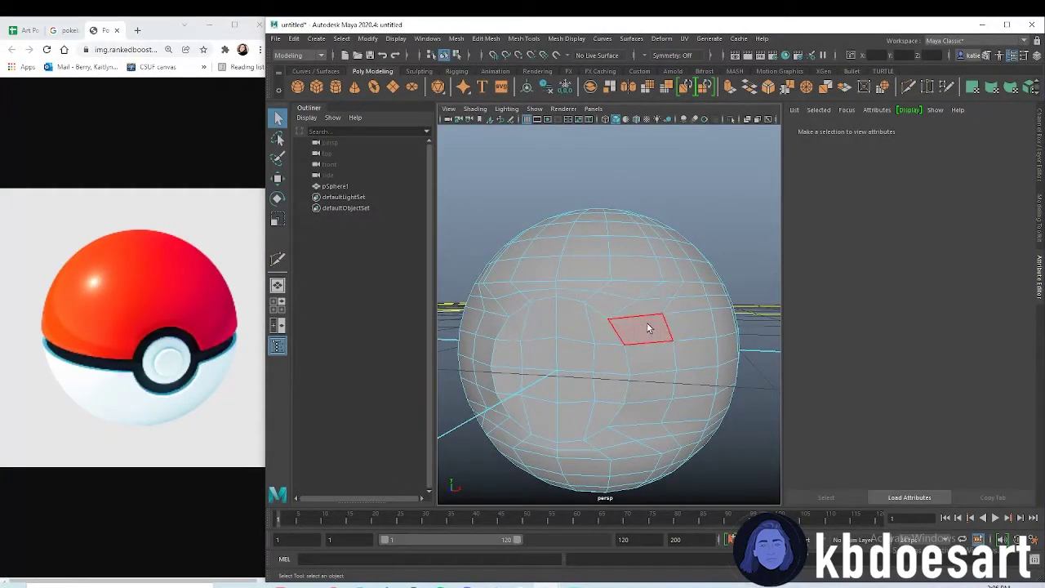
Select the sphere's upper and lower faces in the front view, leaving out the middle band and circular button area.
{"action": "left_click_drag", "start_coordinate": [673, 321], "coordinate": [729, 383], "text": "alt"}
{"action": "left_click_drag", "start_coordinate": [565, 308], "coordinate": [572, 303], "text": "alt"}
{"action": "key", "text": "space"}
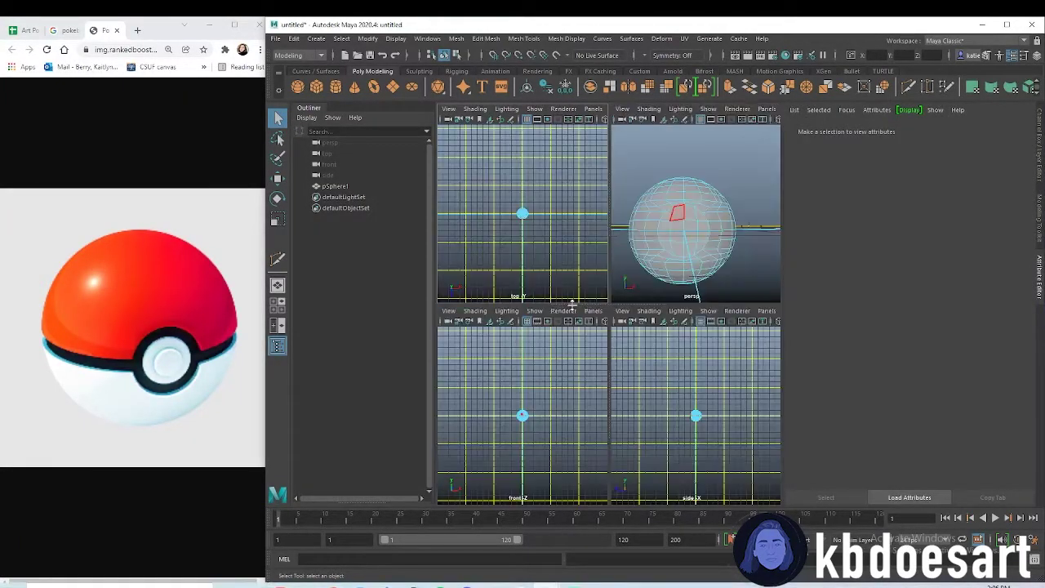
{"action": "key", "text": "space"}
{"action": "right_click_drag", "start_coordinate": [565, 310], "coordinate": [702, 302], "text": "alt"}
{"action": "scroll", "coordinate": [479, 218], "scroll_direction": "up", "scroll_amount": 1}
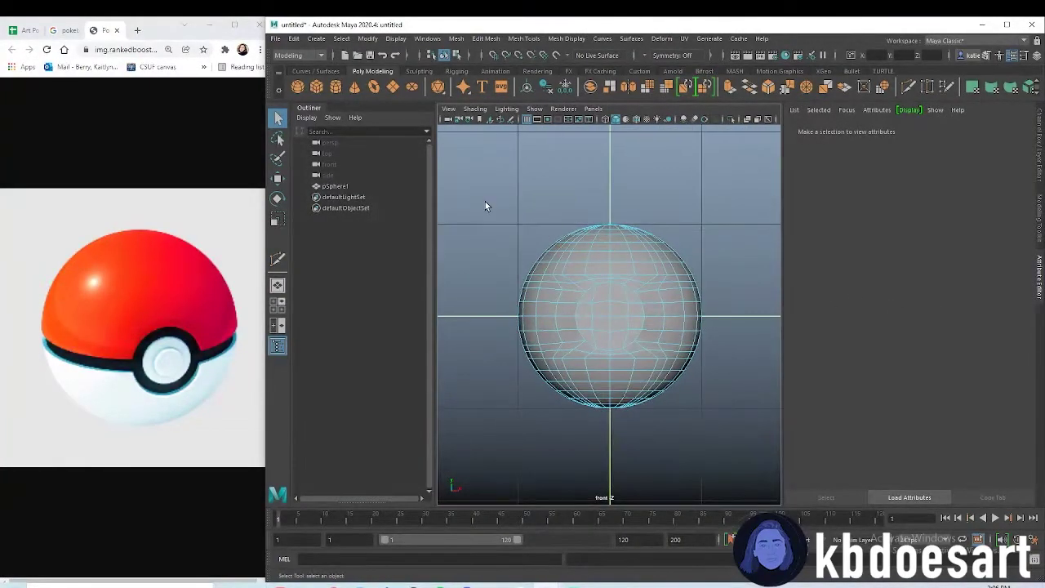
{"action": "left_click_drag", "start_coordinate": [492, 194], "coordinate": [776, 295]}
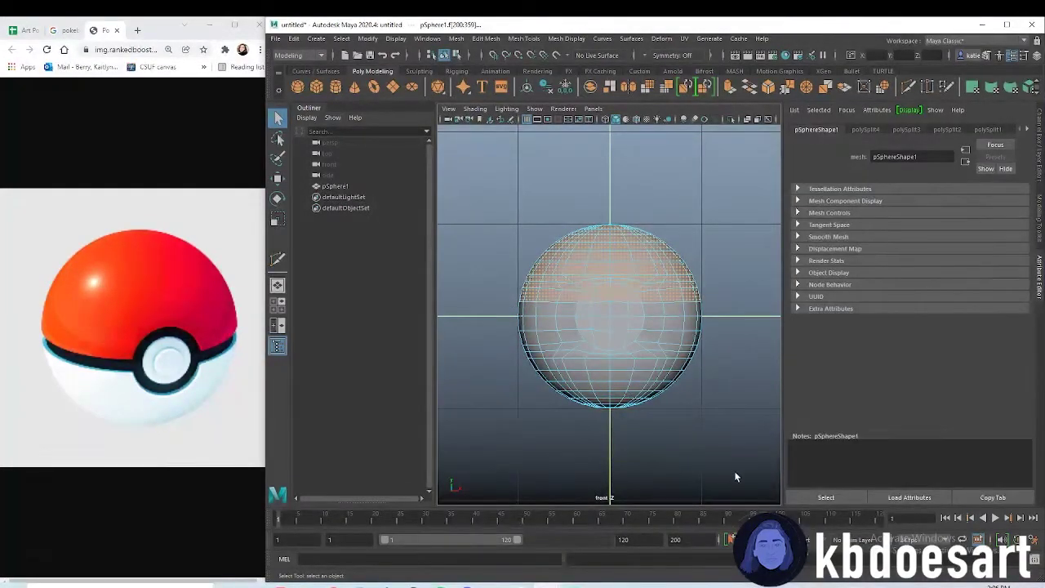
{"action": "left_click_drag", "start_coordinate": [753, 494], "coordinate": [446, 337]}
{"action": "scroll", "coordinate": [665, 310], "scroll_direction": "up", "scroll_amount": 5}
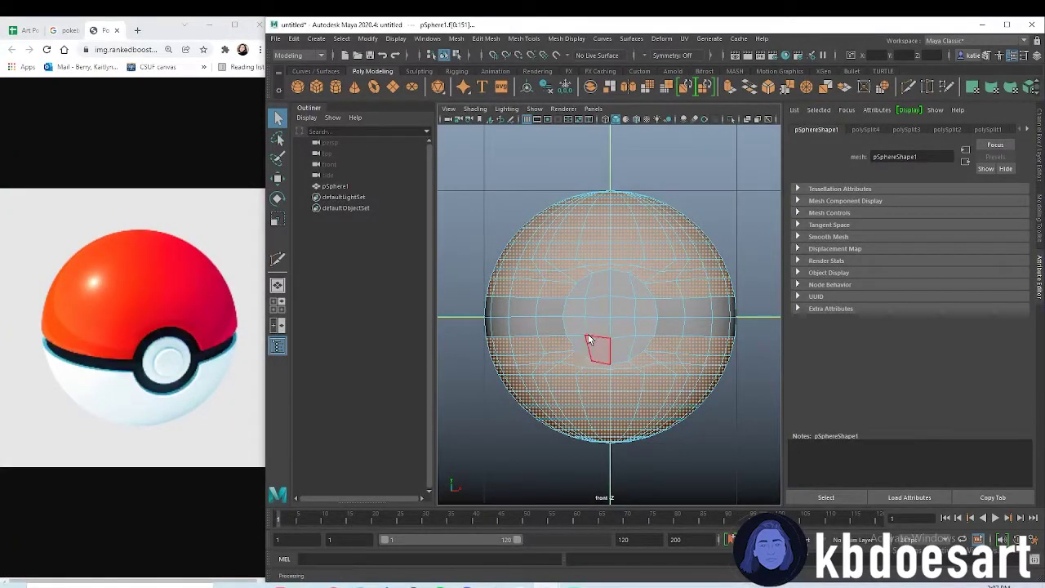
Extrude the selected upper and lower faces outward with a Thickness of about 0.05.
{"action": "key", "text": "space"}
{"action": "key", "text": "space"}
{"action": "scroll", "coordinate": [606, 288], "scroll_direction": "up", "scroll_amount": 3}
{"action": "left_click_drag", "start_coordinate": [569, 264], "coordinate": [650, 294], "text": "alt"}
{"action": "key", "text": "ctrl+e"}
{"action": "scroll", "coordinate": [635, 264], "scroll_direction": "down", "scroll_amount": 4}
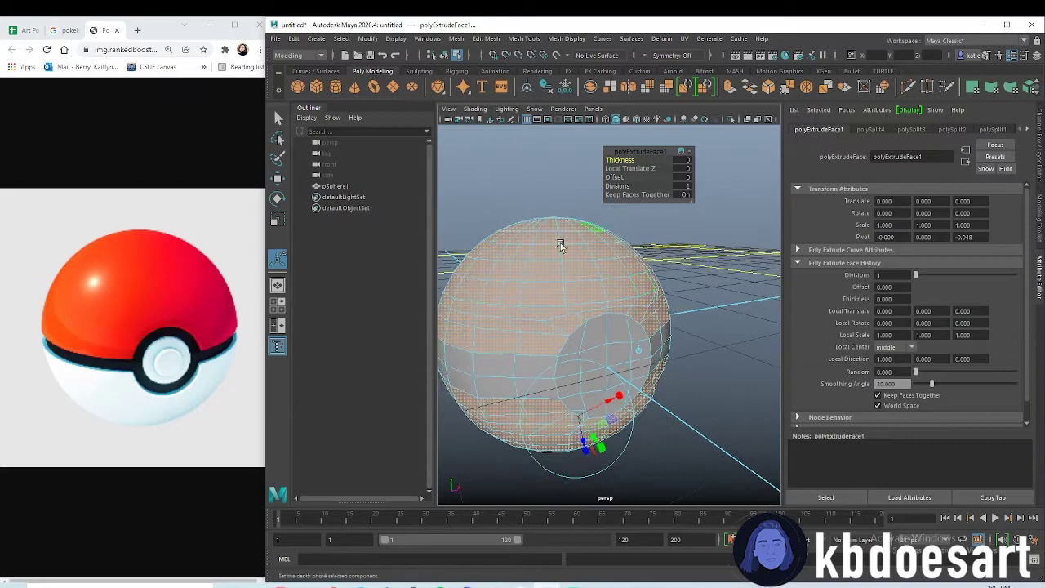
{"action": "left_click_drag", "start_coordinate": [556, 250], "coordinate": [611, 243], "text": "alt"}
{"action": "mouse_move", "coordinate": [611, 160]}
{"action": "left_mouse_down"}
{"action": "mouse_move", "coordinate": [629, 160]}
{"action": "mouse_move", "coordinate": [619, 165]}
{"action": "left_mouse_up"}
{"action": "left_click_drag", "start_coordinate": [573, 292], "coordinate": [576, 258], "text": "alt"}
{"action": "right_click_drag", "start_coordinate": [575, 258], "coordinate": [700, 273], "text": "alt"}
{"action": "left_click_drag", "start_coordinate": [700, 273], "coordinate": [714, 313], "text": "alt"}
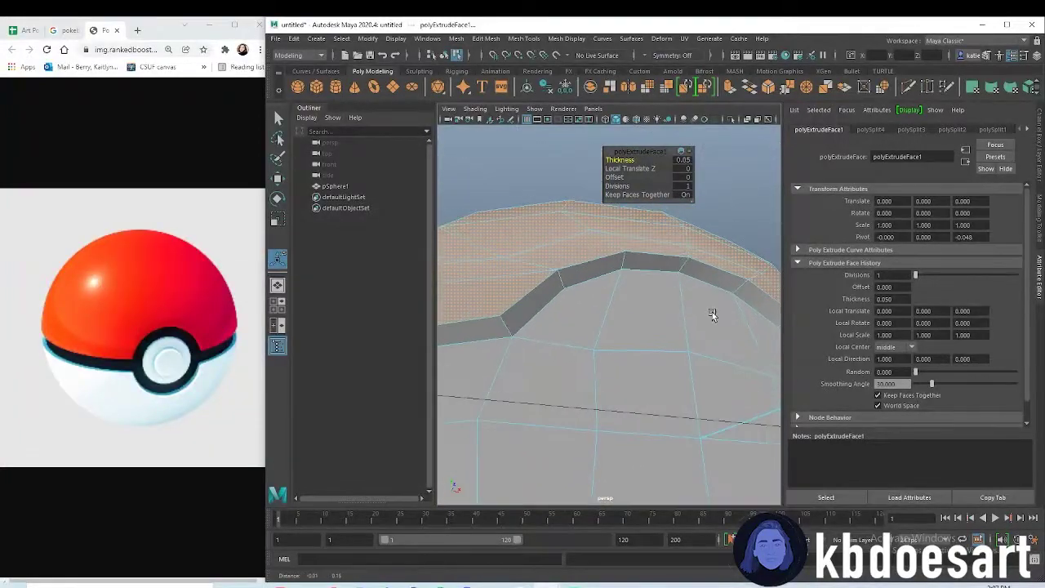
{"action": "left_click_drag", "start_coordinate": [616, 159], "coordinate": [615, 160]}
{"action": "right_click_drag", "start_coordinate": [611, 245], "coordinate": [599, 296], "text": "alt"}
{"action": "left_click_drag", "start_coordinate": [599, 297], "coordinate": [680, 360], "text": "alt"}
Select the faces of the round area at the front and extrude them with an Offset of 0.07.
{"action": "left_click", "coordinate": [610, 307]}
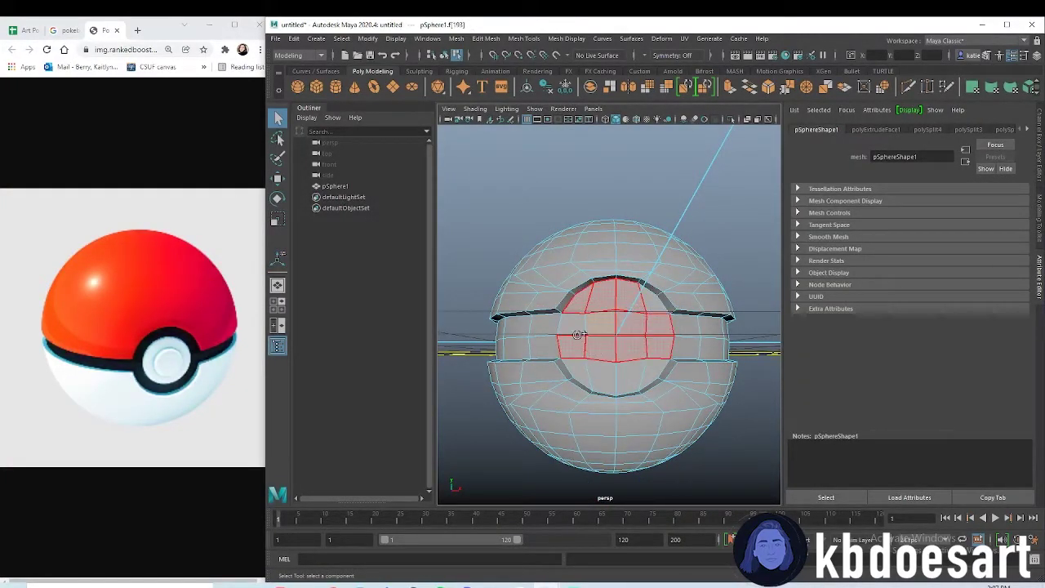
{"action": "left_click_drag", "start_coordinate": [647, 292], "coordinate": [649, 296]}
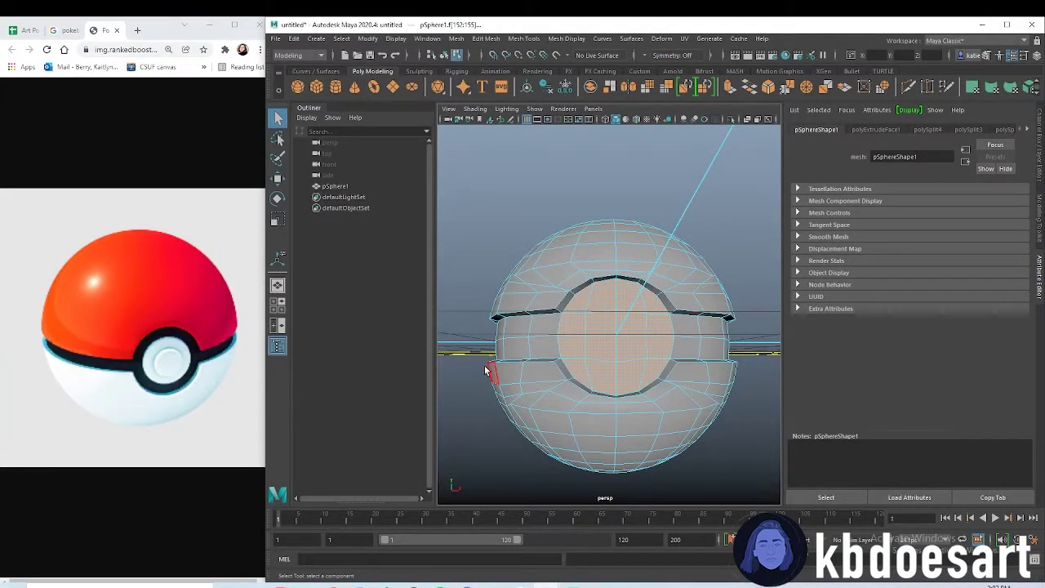
{"action": "key", "text": "ctrl+e"}
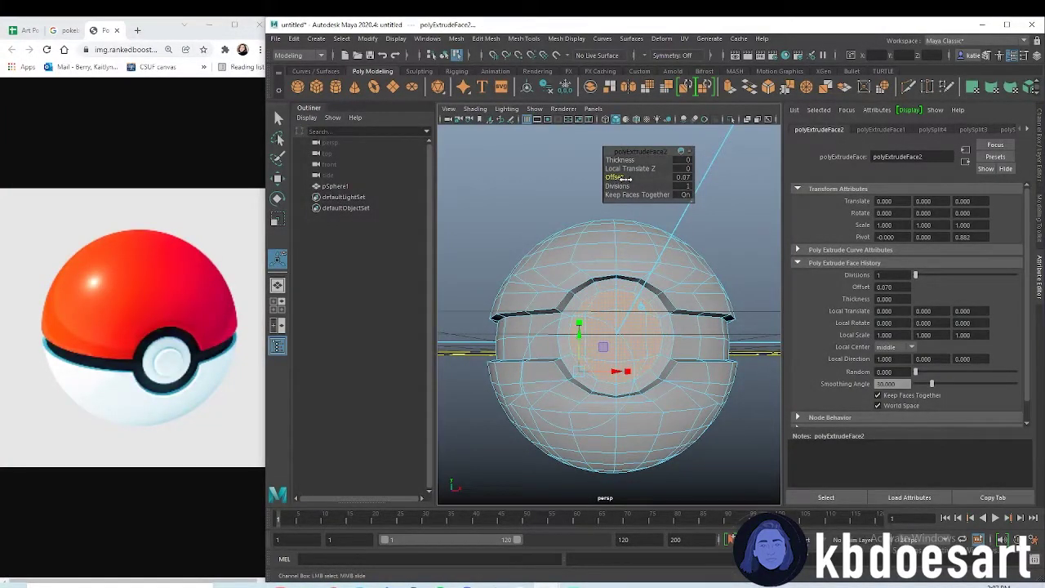
{"action": "left_click_drag", "start_coordinate": [586, 338], "coordinate": [640, 340], "text": "alt"}
{"action": "scroll", "coordinate": [638, 340], "scroll_direction": "up", "scroll_amount": 2}
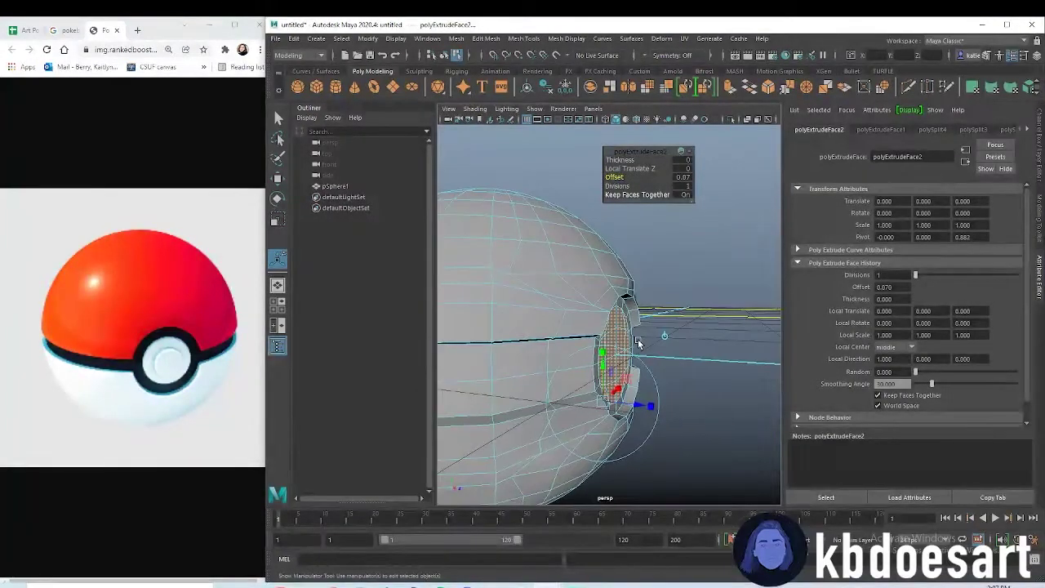
Extrude the inset button faces outward with a Thickness of 0.06.
{"action": "key", "text": "ctrl+e"}
{"action": "left_click_drag", "start_coordinate": [608, 160], "coordinate": [615, 159]}
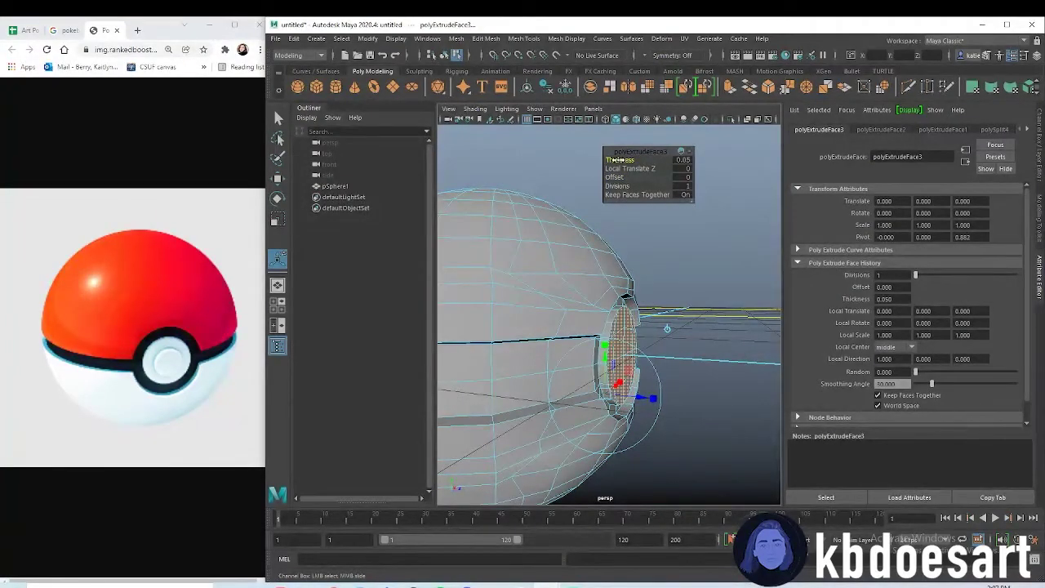
{"action": "left_click_drag", "start_coordinate": [481, 299], "coordinate": [510, 394], "text": "alt"}
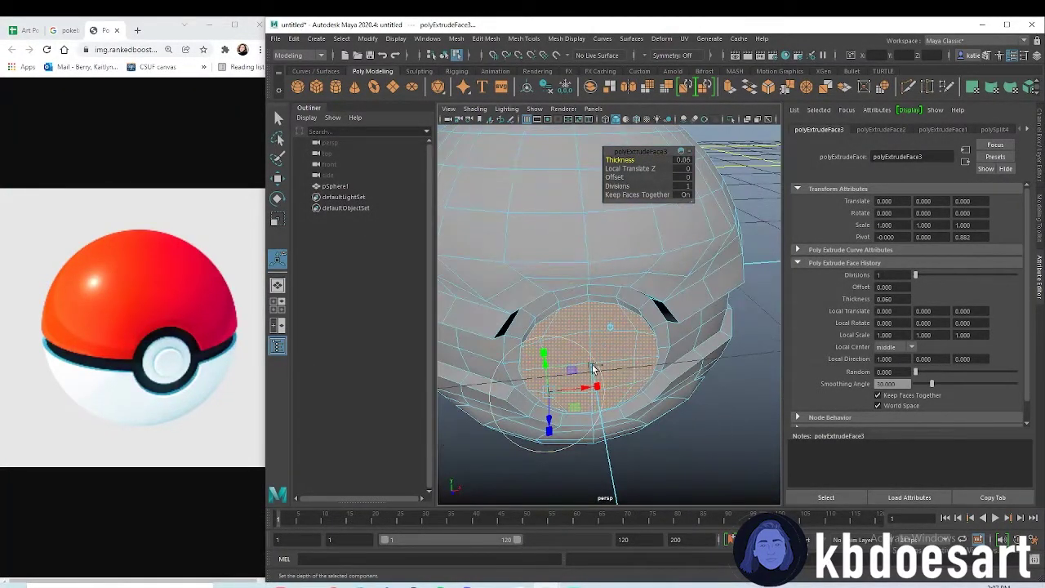
Extrude the raised button faces once more with an Offset of 0.05 to form an inner ring.
{"action": "key", "text": "ctrl+e"}
{"action": "left_click_drag", "start_coordinate": [647, 401], "coordinate": [637, 367], "text": "alt"}
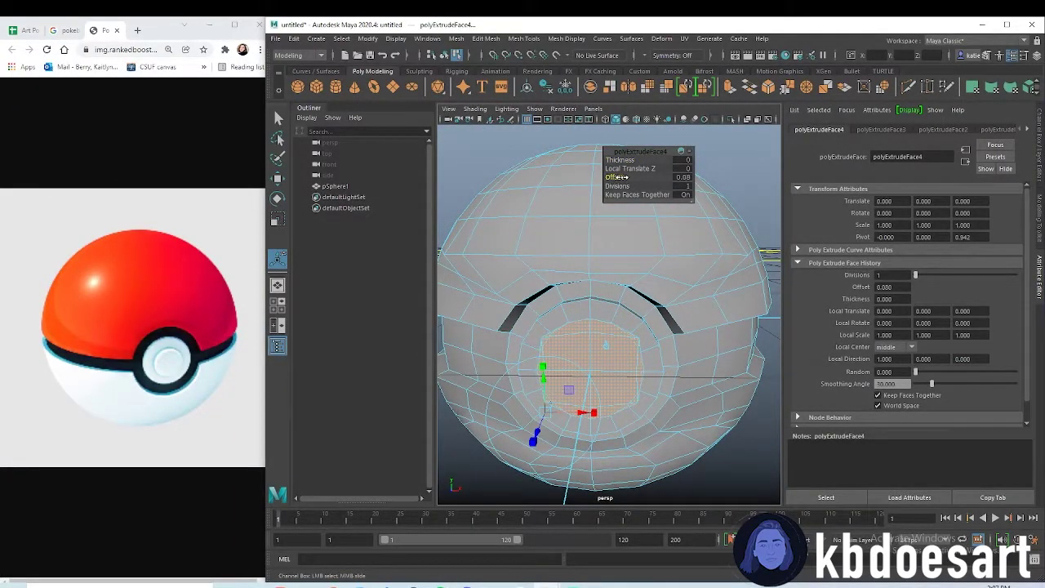
{"action": "left_click_drag", "start_coordinate": [616, 178], "coordinate": [624, 178]}
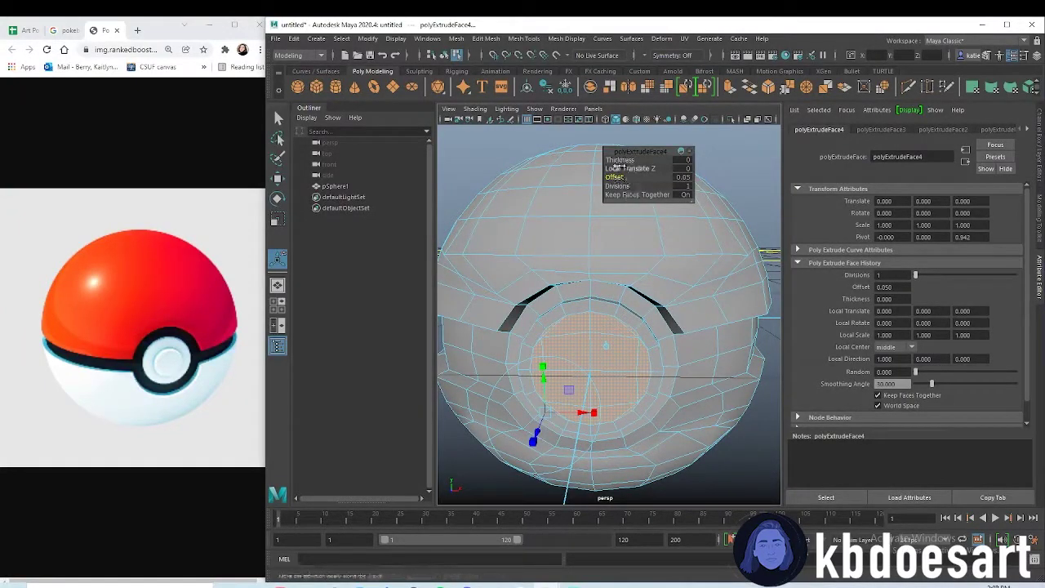
Try to extrude the inner button faces in depth by adjusting the Thickness, and undo that extrusion.
{"action": "left_click_drag", "start_coordinate": [591, 279], "coordinate": [688, 232], "text": "alt"}
{"action": "key", "text": "ctrl+e"}
{"action": "left_click_drag", "start_coordinate": [627, 161], "coordinate": [629, 163]}
{"action": "left_click_drag", "start_coordinate": [640, 275], "coordinate": [536, 291], "text": "alt"}
{"action": "scroll", "coordinate": [604, 338], "scroll_direction": "down", "scroll_amount": 3}
{"action": "mouse_move", "coordinate": [603, 340]}
{"action": "left_mouse_down", "text": "alt"}
{"action": "mouse_move", "coordinate": [611, 305]}
{"action": "mouse_move", "coordinate": [608, 341]}
{"action": "left_mouse_up", "text": "alt"}
{"action": "key", "text": "ctrl+z"}
Reselect the circle of faces on the button's front and extrude it with an Offset of 0.06.
{"action": "scroll", "coordinate": [597, 322], "scroll_direction": "up", "scroll_amount": 5}
{"action": "middle_click_drag", "start_coordinate": [594, 375], "coordinate": [598, 288], "text": "alt"}
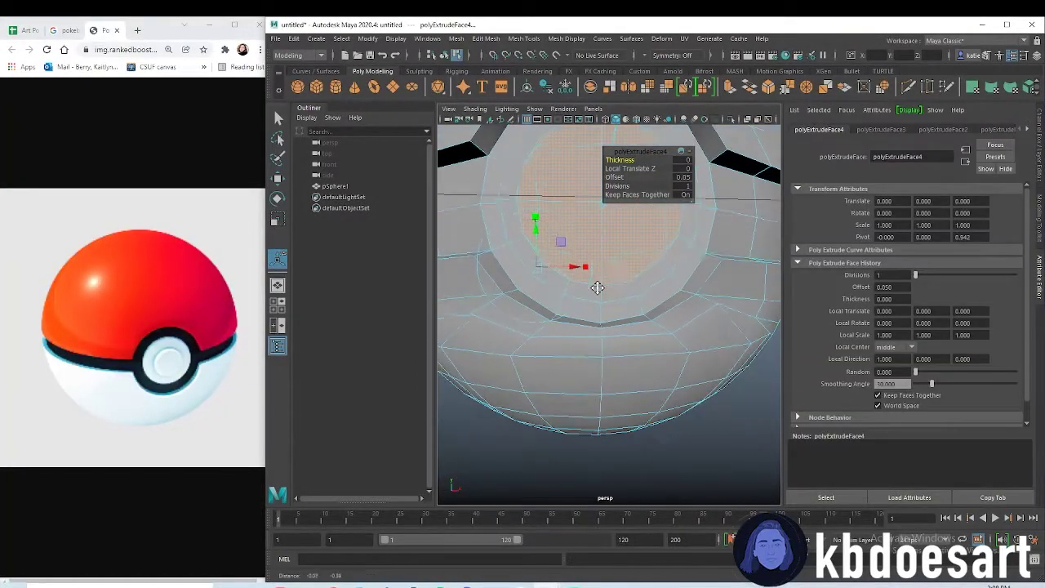
{"action": "left_click_drag", "start_coordinate": [599, 244], "coordinate": [584, 296], "text": "alt"}
{"action": "left_click", "coordinate": [601, 272]}
{"action": "key", "text": "r"}
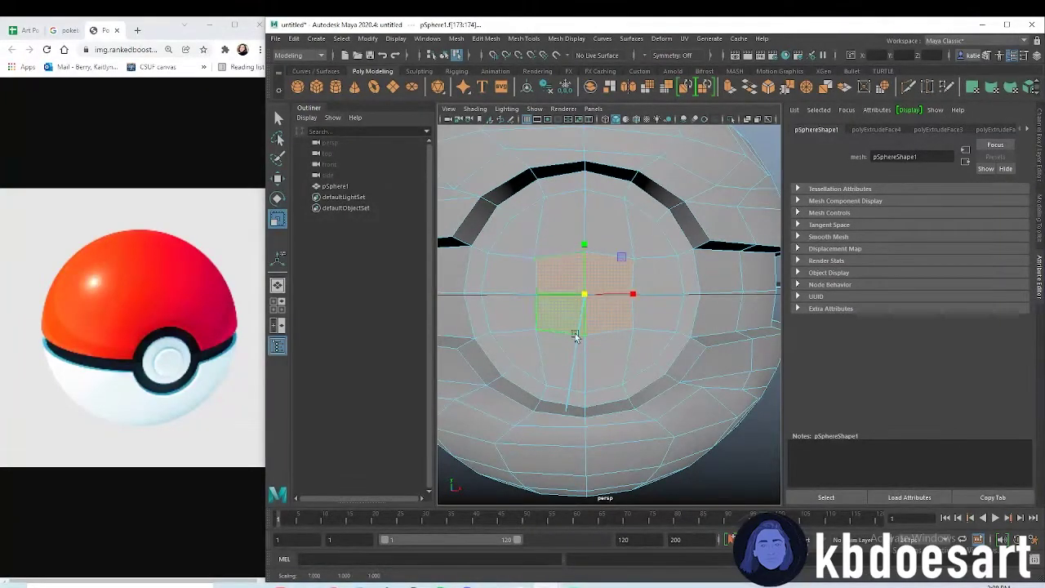
{"action": "left_click", "coordinate": [645, 348]}
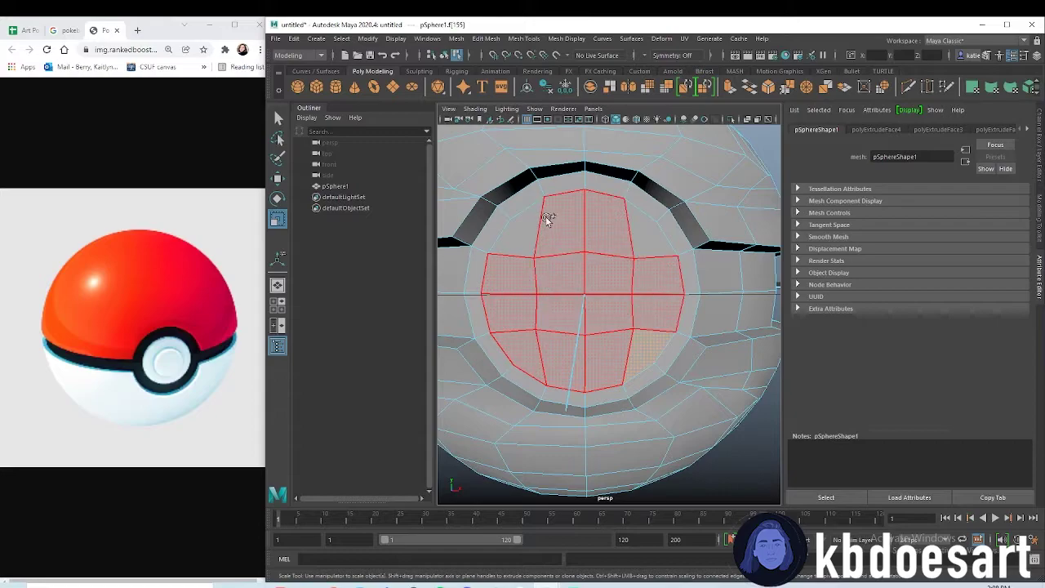
{"action": "key", "text": "ctrl+e"}
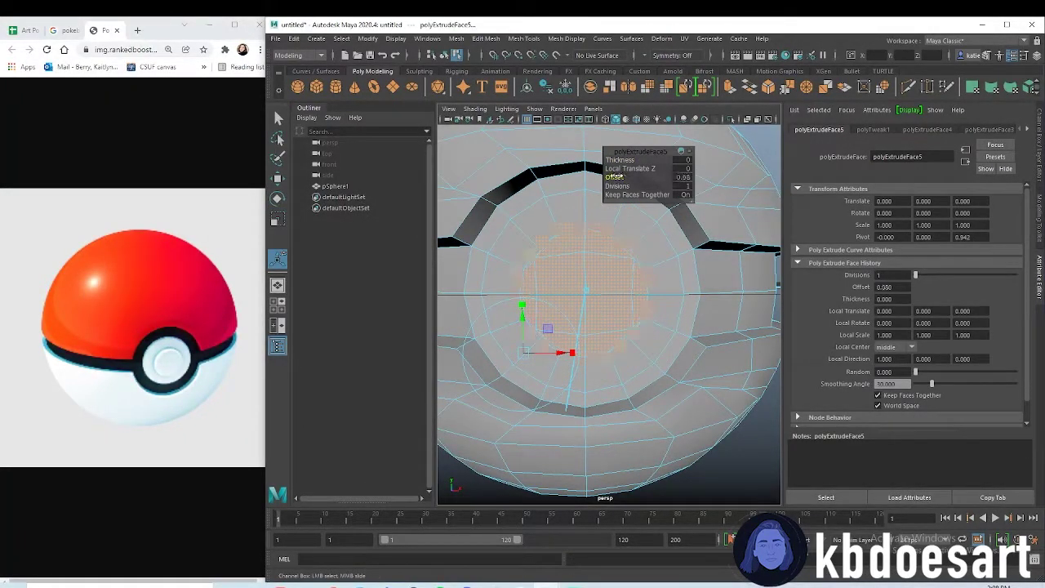
{"action": "scroll", "coordinate": [628, 237], "scroll_direction": "down", "scroll_amount": 5}
{"action": "mouse_move", "coordinate": [567, 275]}
{"action": "left_mouse_down", "text": "alt"}
{"action": "mouse_move", "coordinate": [613, 276]}
{"action": "mouse_move", "coordinate": [564, 281]}
{"action": "left_mouse_up", "text": "alt"}
Extrude the small centre circle of the button in depth using Thickness, and return to object mode.
{"action": "key", "text": "ctrl+e"}
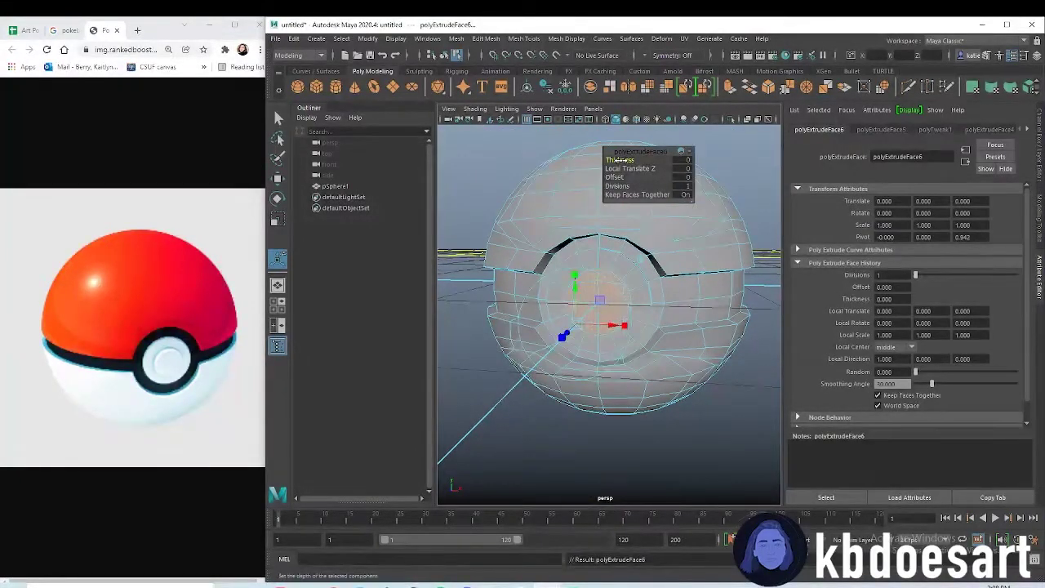
{"action": "left_click_drag", "start_coordinate": [554, 238], "coordinate": [688, 221], "text": "alt"}
{"action": "left_click_drag", "start_coordinate": [638, 246], "coordinate": [666, 265], "text": "alt"}
{"action": "right_click_drag", "start_coordinate": [666, 265], "coordinate": [682, 259]}
{"action": "left_click_drag", "start_coordinate": [682, 260], "coordinate": [615, 262], "text": "alt"}
{"action": "left_click", "coordinate": [674, 206]}
Compare the ball's smoothed and unsmoothed display around the band, the shell rims and the button.
{"action": "left_click_drag", "start_coordinate": [628, 316], "coordinate": [605, 245], "text": "alt"}
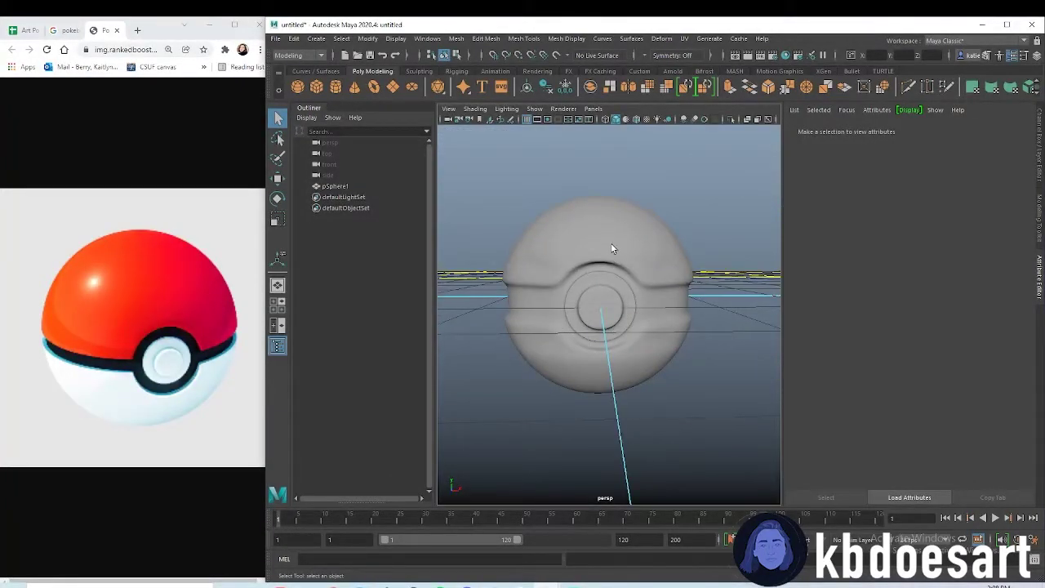
{"action": "left_click", "coordinate": [615, 244]}
{"action": "key", "text": "1"}
{"action": "key", "text": "3"}
{"action": "left_click", "coordinate": [690, 194]}
{"action": "left_click", "coordinate": [633, 236]}
{"action": "key", "text": "1"}
{"action": "left_click", "coordinate": [687, 214]}
{"action": "left_click_drag", "start_coordinate": [659, 250], "coordinate": [612, 362], "text": "alt"}
{"action": "scroll", "coordinate": [745, 293], "scroll_direction": "up", "scroll_amount": 5}
{"action": "left_click_drag", "start_coordinate": [746, 293], "coordinate": [584, 262], "text": "alt"}
{"action": "left_click", "coordinate": [551, 210]}
{"action": "middle_click_drag", "start_coordinate": [551, 210], "coordinate": [646, 338], "text": "alt"}
{"action": "left_click_drag", "start_coordinate": [646, 338], "coordinate": [582, 331], "text": "alt"}
{"action": "key", "text": "3"}
{"action": "left_click", "coordinate": [684, 206]}
{"action": "left_click_drag", "start_coordinate": [611, 377], "coordinate": [607, 354], "text": "alt"}
{"action": "scroll", "coordinate": [547, 353], "scroll_direction": "down", "scroll_amount": 4}
Examine the mesh components along the shell rims and button rings close up, ending with a smoothed preview.
{"action": "left_click", "coordinate": [564, 315]}
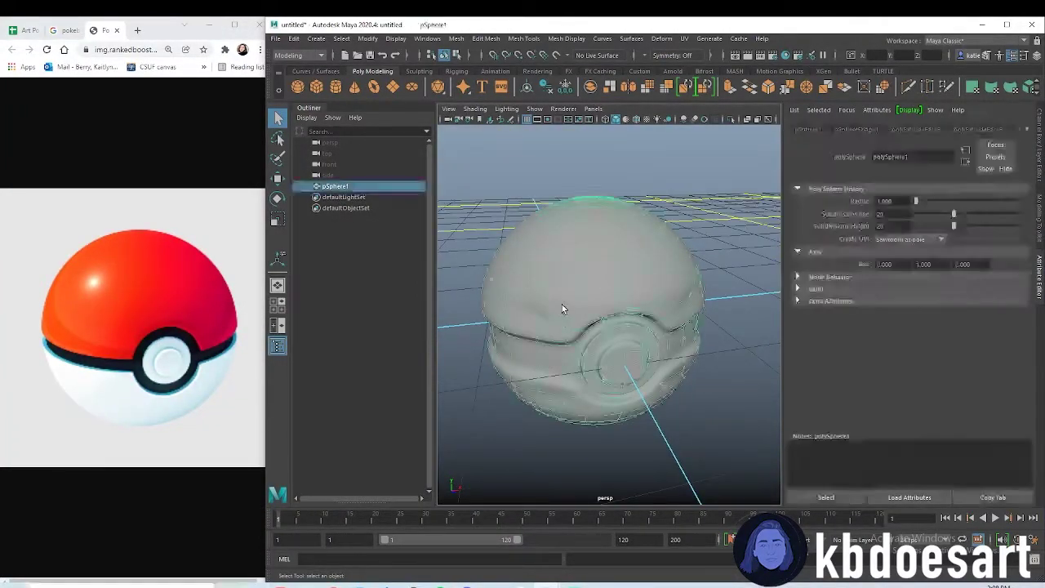
{"action": "left_click_drag", "start_coordinate": [562, 307], "coordinate": [595, 327], "text": "alt"}
{"action": "right_click", "coordinate": [594, 307]}
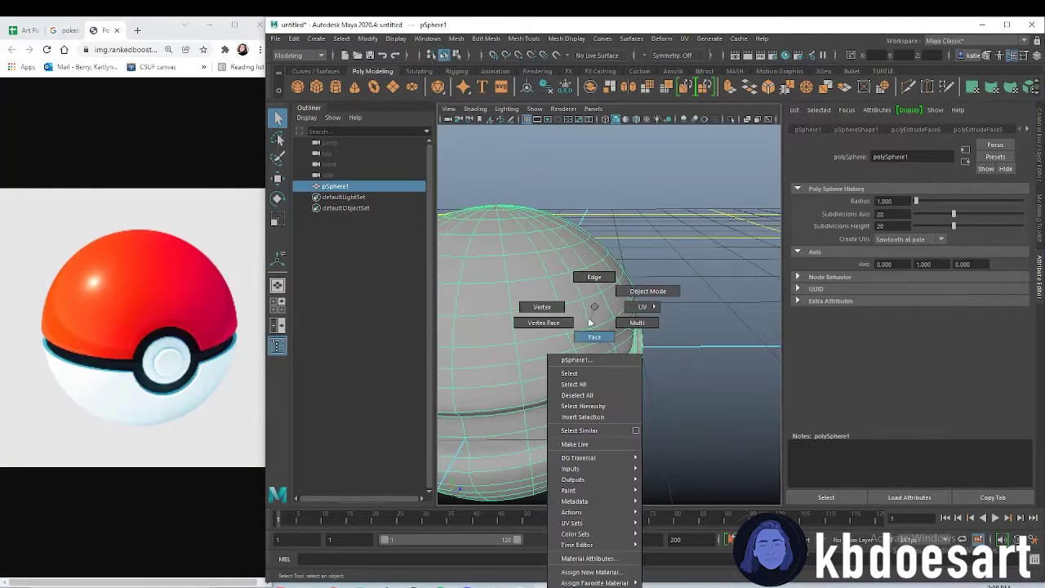
{"action": "right_click_drag", "start_coordinate": [557, 310], "coordinate": [549, 310]}
{"action": "left_click", "coordinate": [606, 344]}
{"action": "left_click_drag", "start_coordinate": [609, 344], "coordinate": [524, 352], "text": "alt"}
{"action": "key", "text": "w"}
{"action": "left_click_drag", "start_coordinate": [657, 346], "coordinate": [770, 318], "text": "alt"}
{"action": "left_click", "coordinate": [644, 322]}
{"action": "left_click_drag", "start_coordinate": [684, 392], "coordinate": [582, 376], "text": "alt"}
{"action": "left_click", "coordinate": [713, 301], "text": "shift"}
{"action": "left_click_drag", "start_coordinate": [621, 322], "coordinate": [584, 311], "text": "alt"}
{"action": "left_click", "coordinate": [637, 196]}
{"action": "left_click_drag", "start_coordinate": [638, 294], "coordinate": [560, 315], "text": "alt"}
{"action": "left_click", "coordinate": [656, 360]}
{"action": "left_click_drag", "start_coordinate": [645, 388], "coordinate": [627, 340], "text": "alt"}
{"action": "left_click", "coordinate": [683, 297], "text": "shift"}
{"action": "key", "text": "3"}
{"action": "left_click_drag", "start_coordinate": [679, 380], "coordinate": [635, 347], "text": "alt"}
{"action": "scroll", "coordinate": [635, 347], "scroll_direction": "down", "scroll_amount": 5}
{"action": "right_click_drag", "start_coordinate": [671, 292], "coordinate": [709, 254]}
{"action": "left_click", "coordinate": [709, 253]}
{"action": "left_click_drag", "start_coordinate": [709, 254], "coordinate": [657, 335], "text": "alt"}
Select the edge loops that outline the shell rims, the button and its inner circle.
{"action": "right_click", "coordinate": [606, 293]}
{"action": "left_click", "coordinate": [605, 262]}
{"action": "scroll", "coordinate": [717, 335], "scroll_direction": "up", "scroll_amount": 6}
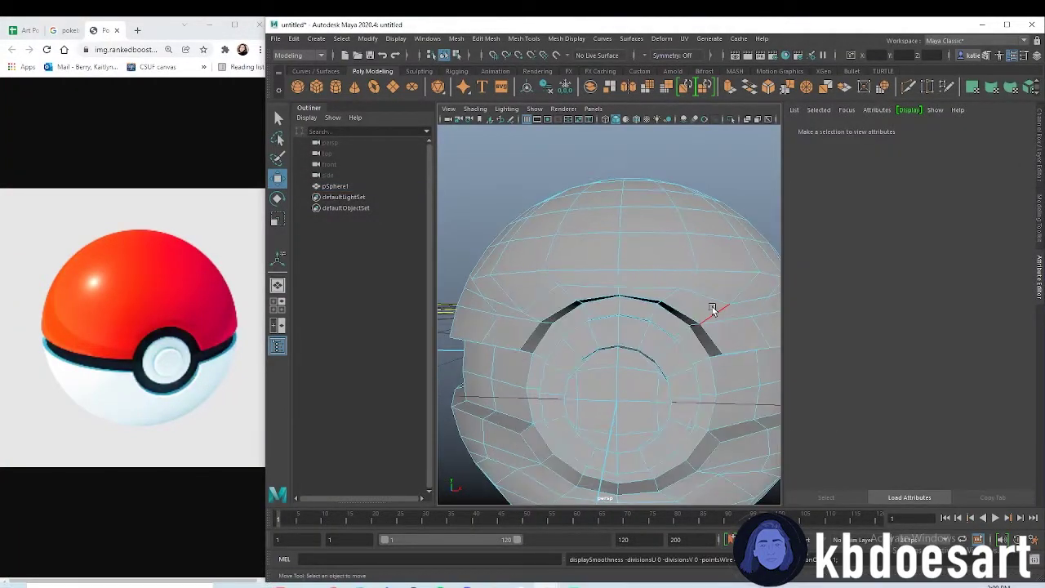
{"action": "left_click_drag", "start_coordinate": [628, 399], "coordinate": [631, 357], "text": "alt"}
{"action": "double_click", "coordinate": [545, 313]}
{"action": "mouse_move", "coordinate": [591, 389]}
{"action": "left_mouse_down", "text": "alt"}
{"action": "mouse_move", "coordinate": [588, 355]}
{"action": "mouse_move", "coordinate": [613, 354]}
{"action": "mouse_move", "coordinate": [588, 319]}
{"action": "mouse_move", "coordinate": [626, 380]}
{"action": "mouse_move", "coordinate": [607, 359]}
{"action": "mouse_move", "coordinate": [497, 327]}
{"action": "mouse_move", "coordinate": [559, 365]}
{"action": "mouse_move", "coordinate": [723, 373]}
{"action": "mouse_move", "coordinate": [660, 346]}
{"action": "mouse_move", "coordinate": [730, 359]}
{"action": "mouse_move", "coordinate": [629, 367]}
{"action": "mouse_move", "coordinate": [579, 343]}
{"action": "mouse_move", "coordinate": [600, 360]}
{"action": "mouse_move", "coordinate": [607, 390]}
{"action": "mouse_move", "coordinate": [612, 378]}
{"action": "mouse_move", "coordinate": [672, 401]}
{"action": "mouse_move", "coordinate": [531, 392]}
{"action": "mouse_move", "coordinate": [583, 352]}
{"action": "mouse_move", "coordinate": [654, 366]}
{"action": "mouse_move", "coordinate": [429, 362]}
{"action": "mouse_move", "coordinate": [599, 377]}
{"action": "left_mouse_up", "text": "alt"}
{"action": "scroll", "coordinate": [605, 367], "scroll_direction": "up", "scroll_amount": 10}
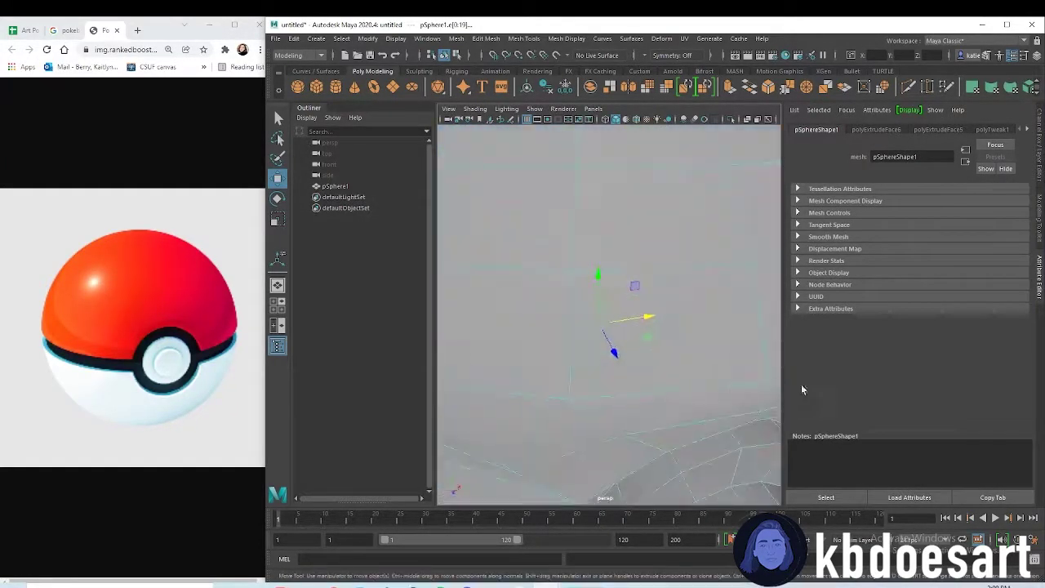
{"action": "scroll", "coordinate": [587, 364], "scroll_direction": "down", "scroll_amount": 4}
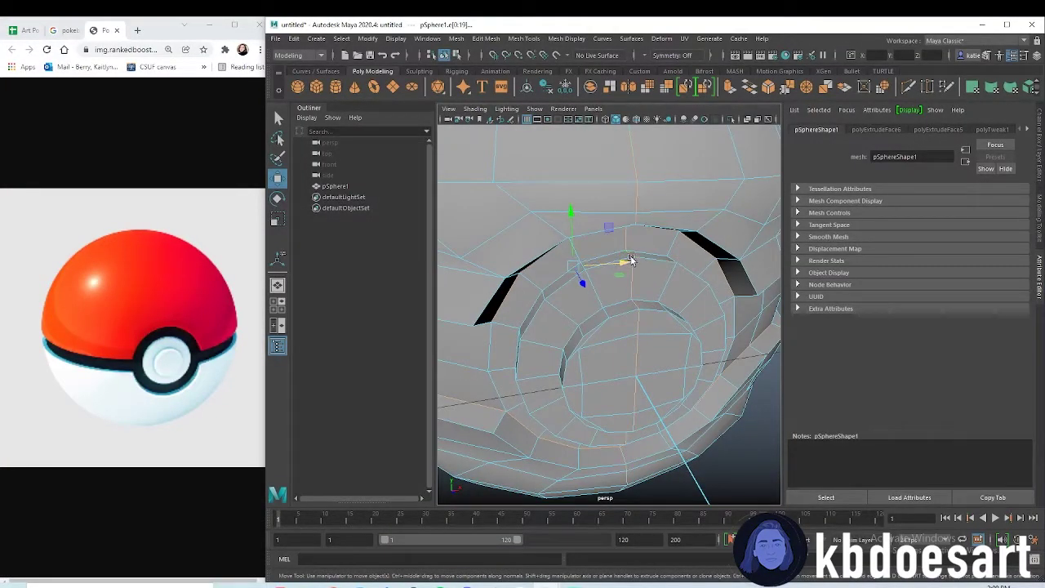
{"action": "key", "text": "ctrl+z"}
{"action": "left_click_drag", "start_coordinate": [600, 369], "coordinate": [645, 340], "text": "alt"}
{"action": "left_click_drag", "start_coordinate": [688, 417], "coordinate": [621, 418], "text": "alt"}
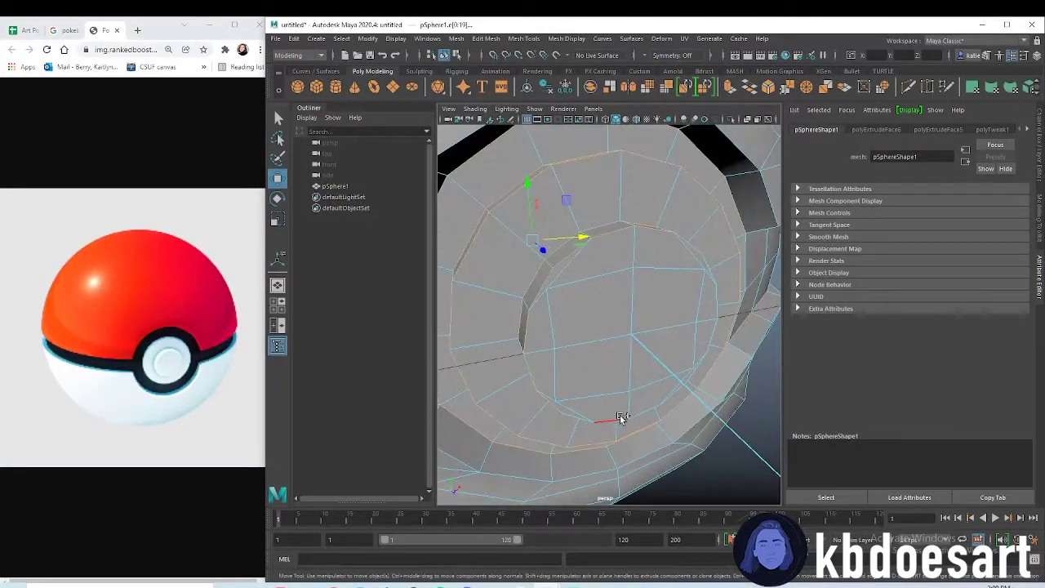
{"action": "mouse_move", "coordinate": [706, 344]}
{"action": "left_mouse_down", "text": "alt"}
{"action": "mouse_move", "coordinate": [691, 374]}
{"action": "mouse_move", "coordinate": [686, 310]}
{"action": "mouse_move", "coordinate": [705, 338]}
{"action": "mouse_move", "coordinate": [677, 321]}
{"action": "mouse_move", "coordinate": [726, 375]}
{"action": "mouse_move", "coordinate": [677, 329]}
{"action": "mouse_move", "coordinate": [694, 355]}
{"action": "mouse_move", "coordinate": [711, 357]}
{"action": "mouse_move", "coordinate": [722, 389]}
{"action": "mouse_move", "coordinate": [707, 348]}
{"action": "left_mouse_up", "text": "alt"}
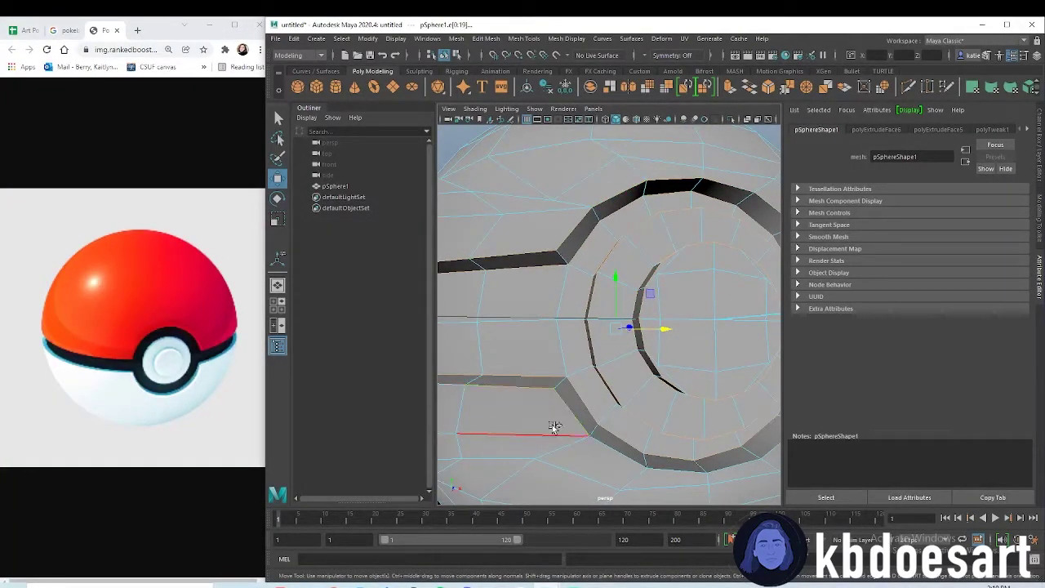
{"action": "scroll", "coordinate": [733, 364], "scroll_direction": "down", "scroll_amount": 8}
{"action": "left_click_drag", "start_coordinate": [642, 381], "coordinate": [630, 377], "text": "alt"}
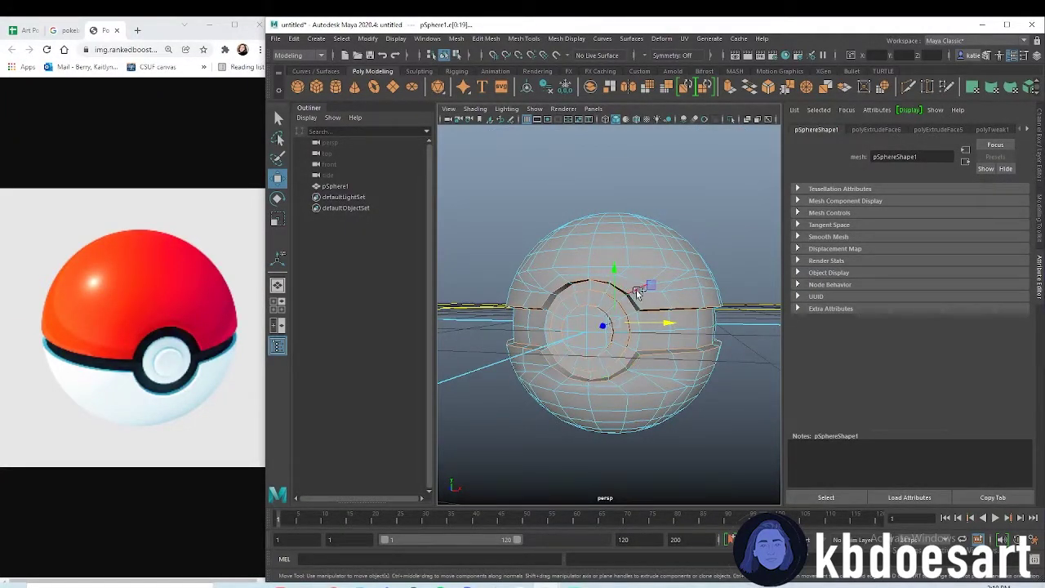
{"action": "left_click_drag", "start_coordinate": [687, 365], "coordinate": [602, 347], "text": "alt"}
Bevel the selected edges with a Fraction of 0.5 and 2 Segments, and preview the result smoothed.
{"action": "key", "text": "ctrl+b"}
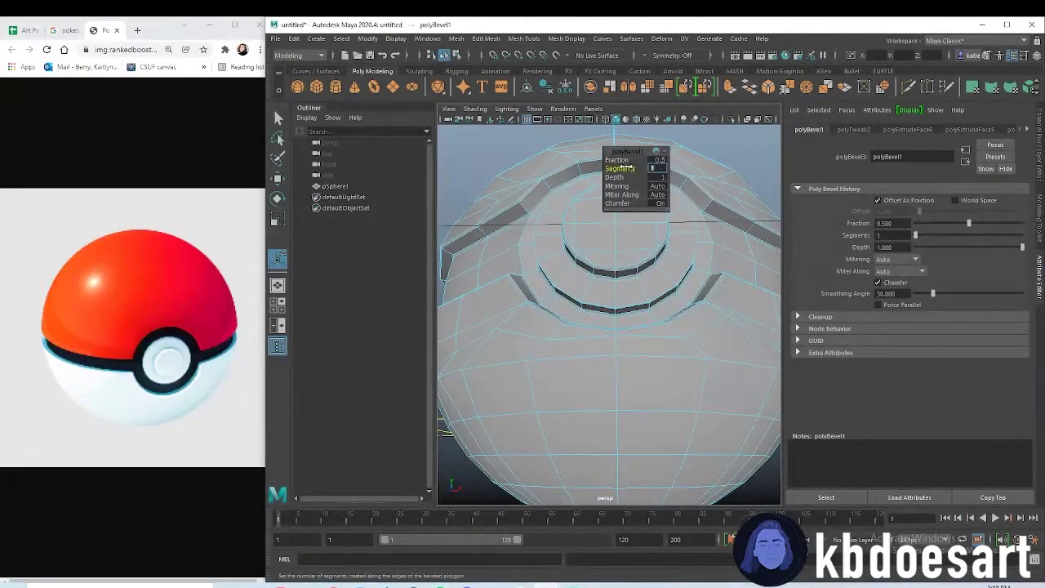
{"action": "left_click_drag", "start_coordinate": [633, 152], "coordinate": [688, 235]}
{"action": "key", "text": "3"}
{"action": "scroll", "coordinate": [553, 272], "scroll_direction": "down", "scroll_amount": 1}
{"action": "left_click_drag", "start_coordinate": [553, 272], "coordinate": [557, 299], "text": "alt"}
{"action": "scroll", "coordinate": [577, 303], "scroll_direction": "down", "scroll_amount": 5}
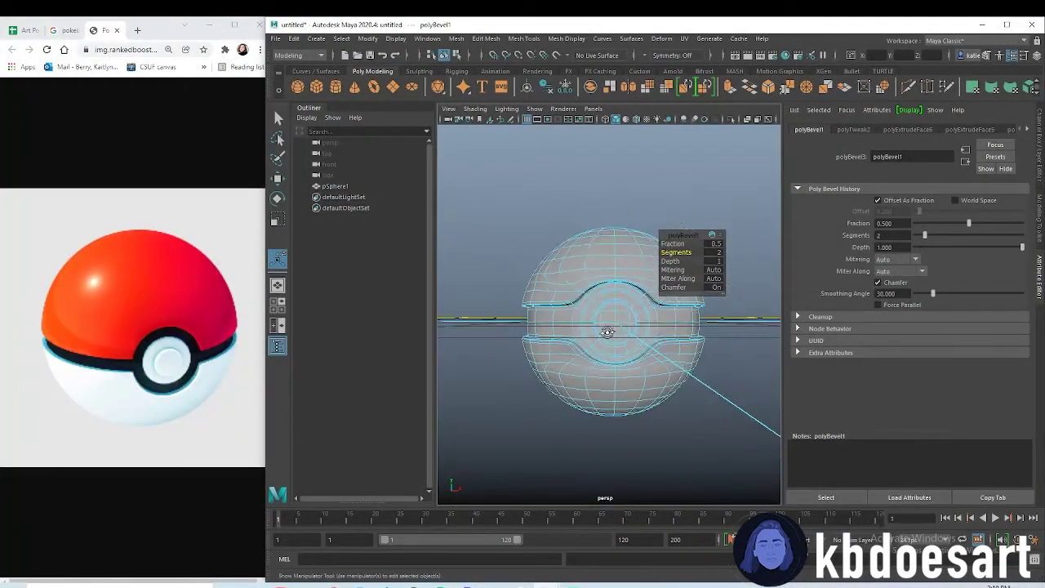
Compare the bevelled ball in smoothed and unsmoothed display.
{"action": "left_click_drag", "start_coordinate": [607, 332], "coordinate": [641, 325], "text": "alt"}
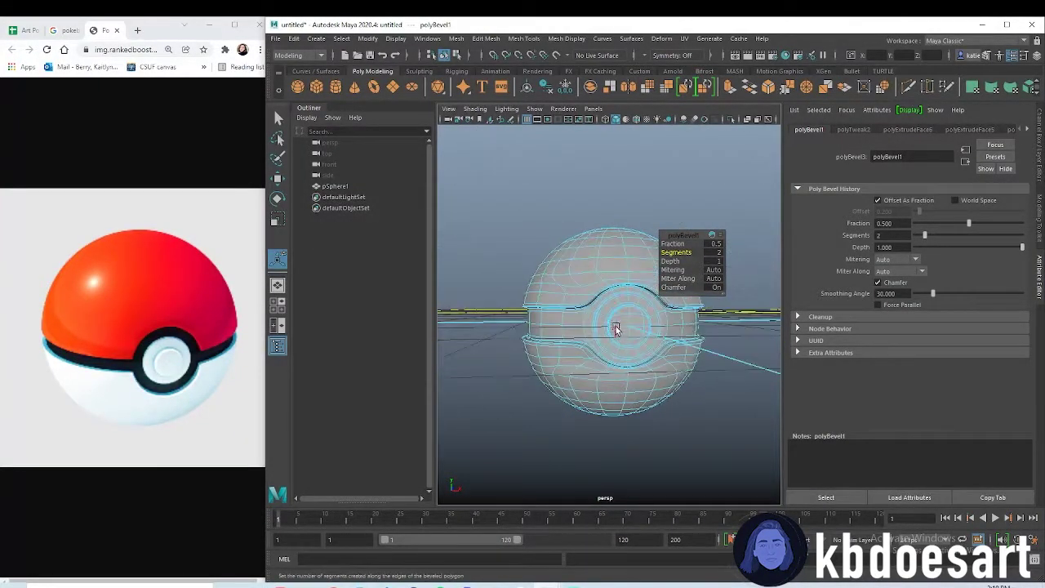
{"action": "left_click_drag", "start_coordinate": [614, 330], "coordinate": [604, 299], "text": "alt"}
{"action": "key", "text": "3"}
{"action": "key", "text": "1"}
{"action": "key", "text": "3"}
{"action": "key", "text": "1"}
{"action": "key", "text": "2"}
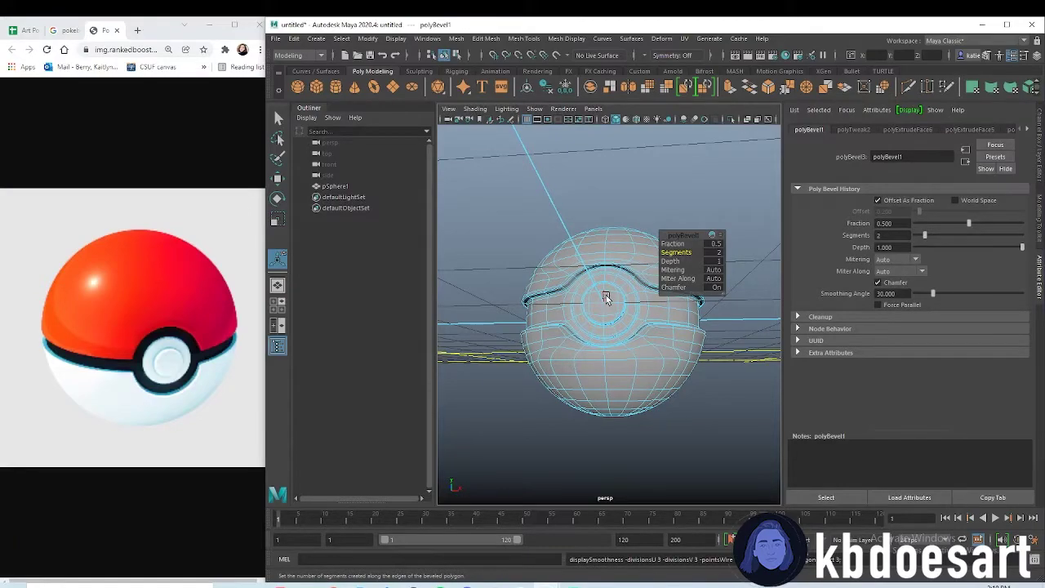
Select the remaining sharp edges beside the band and bevel them with 2 Segments, then return to object mode in smoothed display.
{"action": "key", "text": "1"}
{"action": "scroll", "coordinate": [539, 306], "scroll_direction": "up", "scroll_amount": 8}
{"action": "middle_click_drag", "start_coordinate": [507, 338], "coordinate": [550, 376], "text": "alt"}
{"action": "left_click", "coordinate": [552, 369]}
{"action": "left_click_drag", "start_coordinate": [675, 245], "coordinate": [685, 271], "text": "alt"}
{"action": "key", "text": "ctrl+b"}
{"action": "type", "text": "2"}
{"action": "key", "text": "Return"}
{"action": "key", "text": "3"}
{"action": "scroll", "coordinate": [605, 310], "scroll_direction": "down", "scroll_amount": 5}
{"action": "left_click_drag", "start_coordinate": [602, 313], "coordinate": [626, 326], "text": "alt"}
{"action": "right_click_drag", "start_coordinate": [626, 326], "coordinate": [546, 308], "text": "alt"}
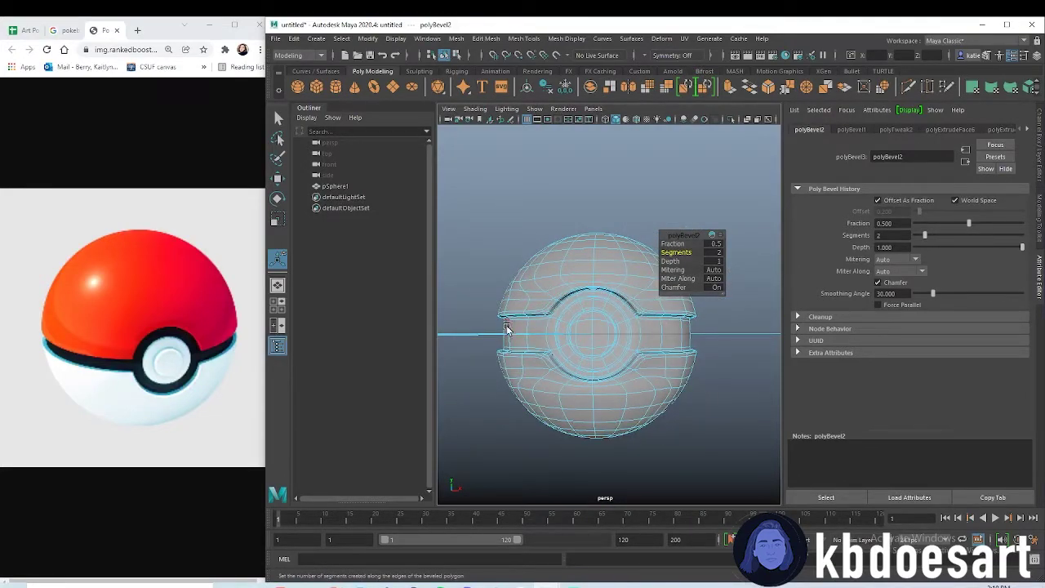
{"action": "right_click_drag", "start_coordinate": [596, 260], "coordinate": [651, 246]}
{"action": "left_click", "coordinate": [709, 271]}
{"action": "mouse_move", "coordinate": [665, 371]}
{"action": "left_mouse_down", "text": "alt"}
{"action": "mouse_move", "coordinate": [717, 356]}
{"action": "mouse_move", "coordinate": [588, 362]}
{"action": "mouse_move", "coordinate": [678, 397]}
{"action": "mouse_move", "coordinate": [675, 346]}
{"action": "mouse_move", "coordinate": [646, 350]}
{"action": "mouse_move", "coordinate": [667, 353]}
{"action": "left_mouse_up", "text": "alt"}
{"action": "left_click", "coordinate": [628, 255]}
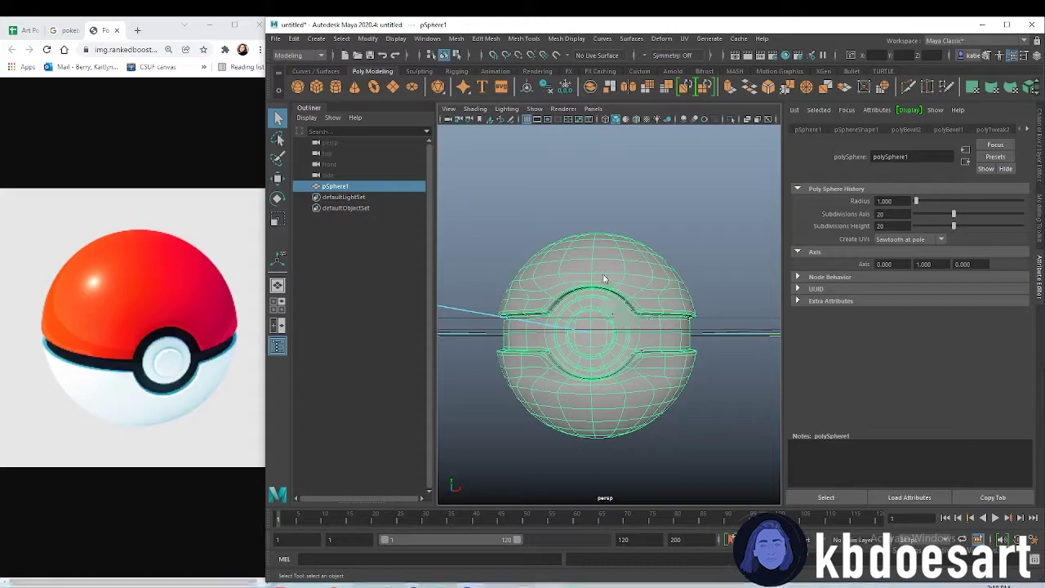
{"action": "right_click", "coordinate": [604, 275]}
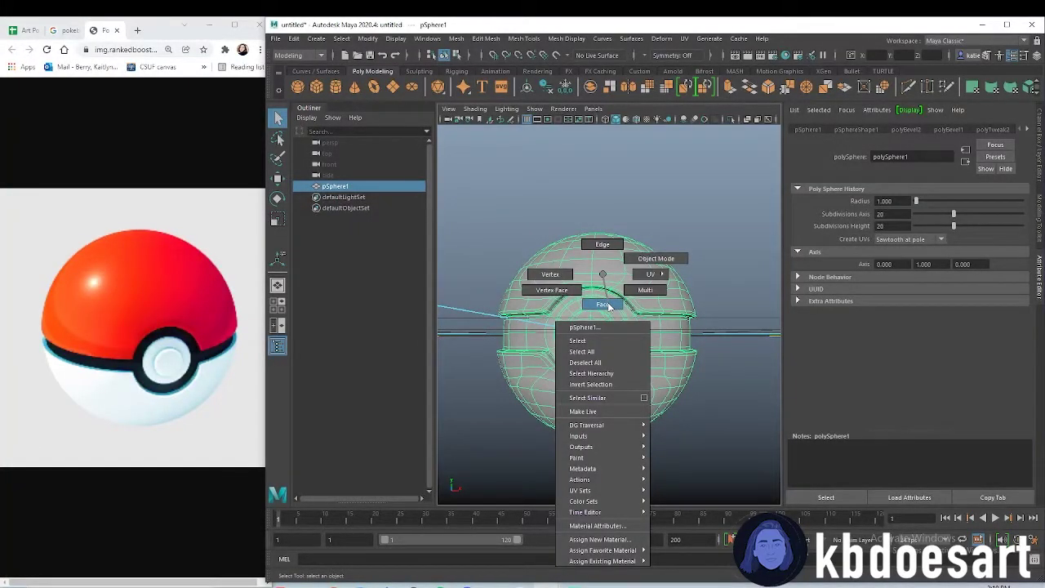
{"action": "left_click", "coordinate": [656, 259]}
{"action": "mouse_move", "coordinate": [609, 299]}
{"action": "left_mouse_down", "text": "alt"}
{"action": "mouse_move", "coordinate": [620, 307]}
{"action": "mouse_move", "coordinate": [596, 286]}
{"action": "left_mouse_up", "text": "alt"}
{"action": "key", "text": "r"}
{"action": "left_click", "coordinate": [719, 310]}
{"action": "left_click_drag", "start_coordinate": [718, 311], "coordinate": [634, 327], "text": "alt"}
{"action": "left_click", "coordinate": [661, 376]}
{"action": "key", "text": "ctrl+z"}
{"action": "key", "text": "ctrl+z"}
{"action": "left_click", "coordinate": [626, 340]}
{"action": "right_click_drag", "start_coordinate": [660, 289], "coordinate": [685, 247]}
{"action": "left_click", "coordinate": [685, 246]}
Select all faces of the round front button, including its inner circle.
{"action": "left_click_drag", "start_coordinate": [694, 343], "coordinate": [607, 347], "text": "alt"}
{"action": "scroll", "coordinate": [601, 360], "scroll_direction": "up", "scroll_amount": 5}
{"action": "left_click", "coordinate": [621, 346]}
{"action": "right_click", "coordinate": [609, 242]}
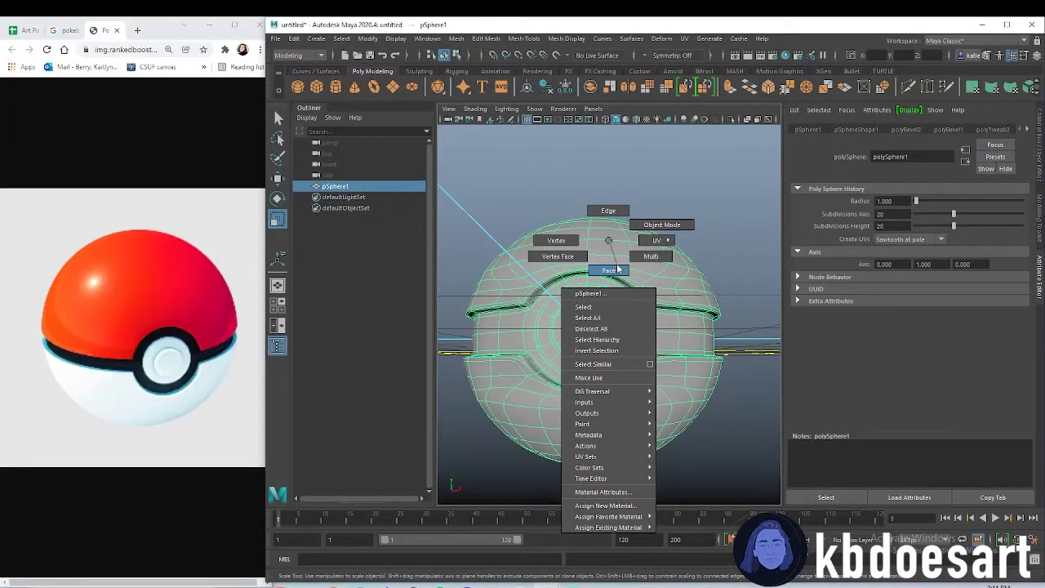
{"action": "right_click_drag", "start_coordinate": [621, 262], "coordinate": [609, 242]}
{"action": "left_click_drag", "start_coordinate": [609, 321], "coordinate": [615, 327], "text": "alt"}
{"action": "scroll", "coordinate": [615, 326], "scroll_direction": "up", "scroll_amount": 4}
{"action": "right_click_drag", "start_coordinate": [590, 304], "coordinate": [599, 337]}
{"action": "key", "text": "q"}
{"action": "left_click", "coordinate": [597, 355]}
{"action": "mouse_move", "coordinate": [545, 367]}
{"action": "left_mouse_down", "text": "alt"}
{"action": "mouse_move", "coordinate": [581, 362]}
{"action": "mouse_move", "coordinate": [554, 370]}
{"action": "left_mouse_up", "text": "alt"}
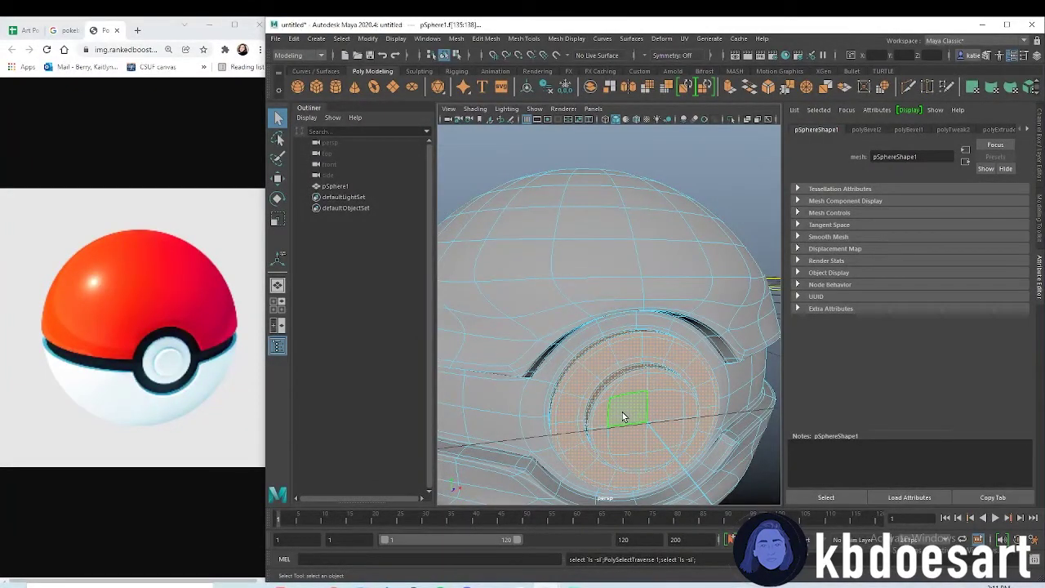
Examine the border of the selected button faces close up for missing or extra faces.
{"action": "right_click_drag", "start_coordinate": [622, 381], "coordinate": [683, 385], "text": "alt"}
{"action": "left_click_drag", "start_coordinate": [683, 385], "coordinate": [672, 457], "text": "alt"}
{"action": "middle_click_drag", "start_coordinate": [672, 457], "coordinate": [639, 379], "text": "alt"}
{"action": "mouse_move", "coordinate": [638, 378]}
{"action": "right_mouse_down", "text": "alt"}
{"action": "mouse_move", "coordinate": [569, 361]}
{"action": "mouse_move", "coordinate": [622, 371]}
{"action": "right_mouse_up", "text": "alt"}
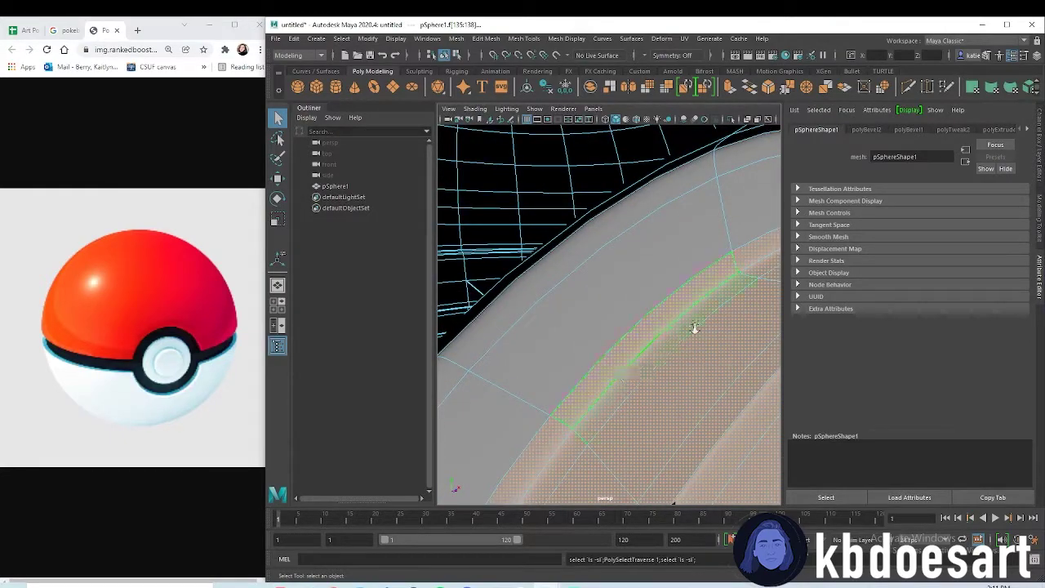
{"action": "left_click_drag", "start_coordinate": [694, 327], "coordinate": [668, 346], "text": "alt"}
{"action": "right_click_drag", "start_coordinate": [681, 341], "coordinate": [569, 356], "text": "alt"}
{"action": "left_click_drag", "start_coordinate": [569, 352], "coordinate": [601, 369], "text": "alt"}
{"action": "right_click_drag", "start_coordinate": [601, 369], "coordinate": [640, 394], "text": "alt"}
{"action": "left_click_drag", "start_coordinate": [640, 394], "coordinate": [644, 385], "text": "alt"}
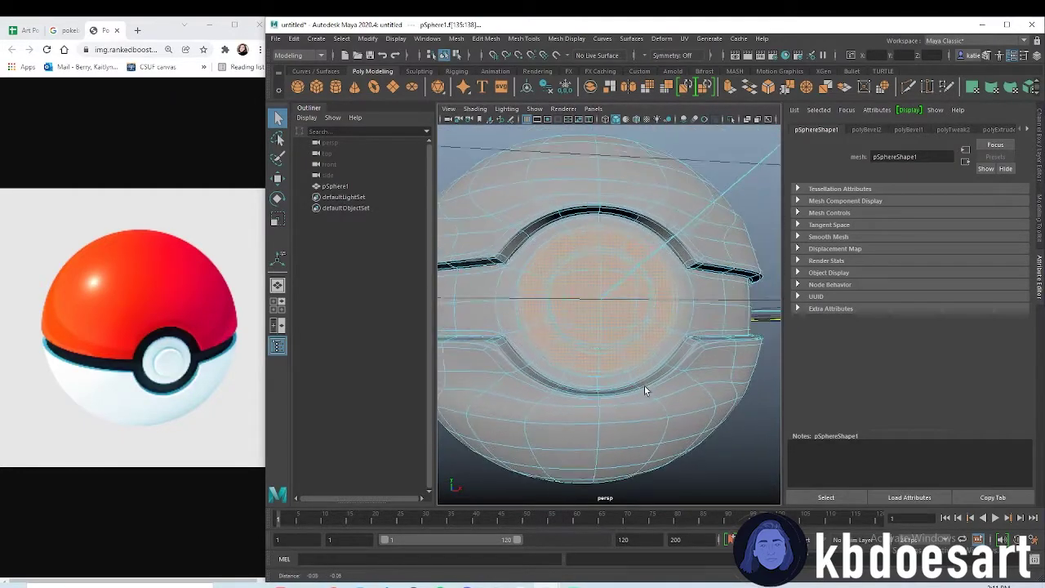
Assign a new aiStandardSurface material to the selected button faces.
{"action": "right_click_drag", "start_coordinate": [622, 300], "coordinate": [618, 565]}
{"action": "left_click", "coordinate": [448, 441]}
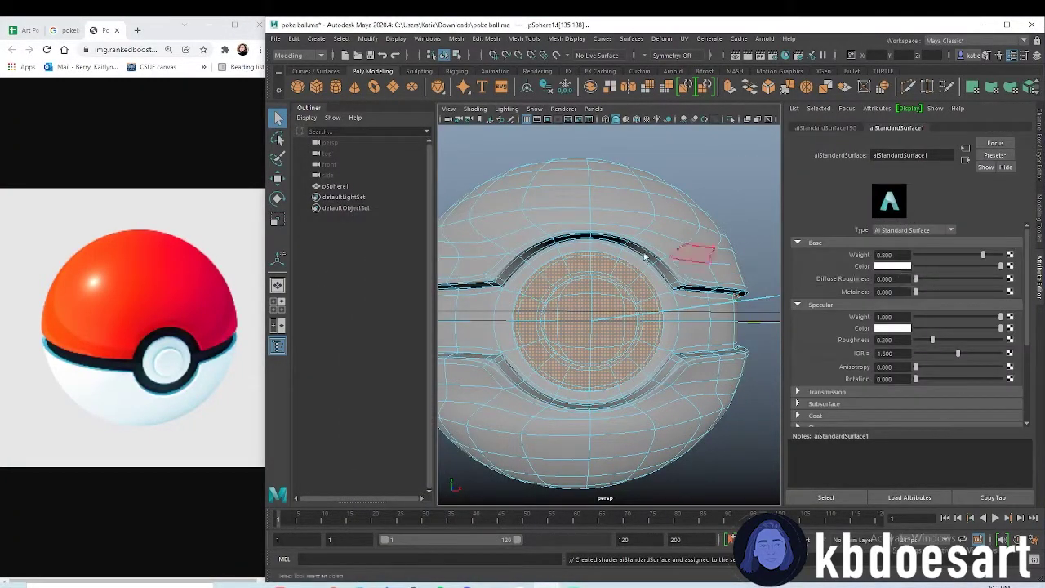
{"action": "right_click_drag", "start_coordinate": [621, 257], "coordinate": [739, 276], "text": "alt"}
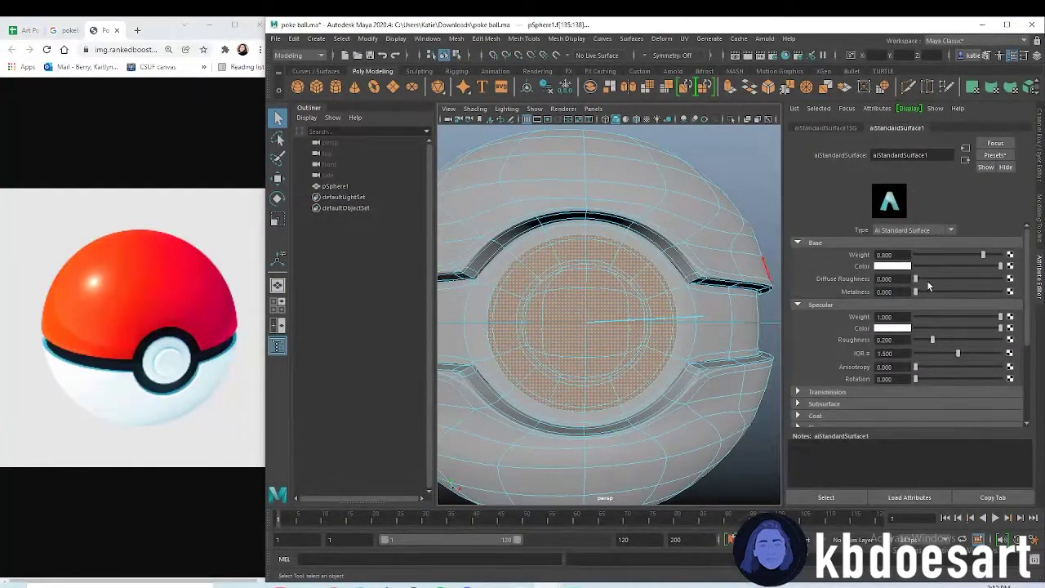
Clear the button selection and select all faces of the lower half of the ball in the front view.
{"action": "left_click", "coordinate": [754, 189]}
{"action": "left_click_drag", "start_coordinate": [637, 326], "coordinate": [591, 350], "text": "alt"}
{"action": "scroll", "coordinate": [623, 314], "scroll_direction": "down", "scroll_amount": 5}
{"action": "key", "text": "space"}
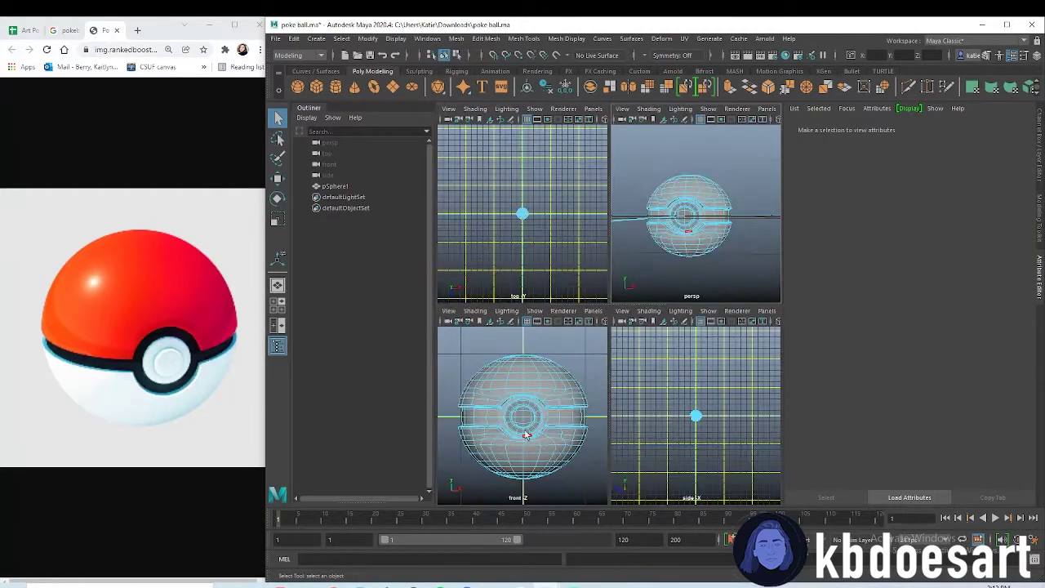
{"action": "key", "text": "space"}
{"action": "middle_click_drag", "start_coordinate": [624, 377], "coordinate": [594, 362], "text": "alt"}
{"action": "left_click_drag", "start_coordinate": [705, 482], "coordinate": [405, 319]}
{"action": "key", "text": "space"}
{"action": "key", "text": "space"}
{"action": "right_click_drag", "start_coordinate": [582, 307], "coordinate": [683, 319], "text": "alt"}
{"action": "middle_click_drag", "start_coordinate": [564, 406], "coordinate": [607, 357], "text": "alt"}
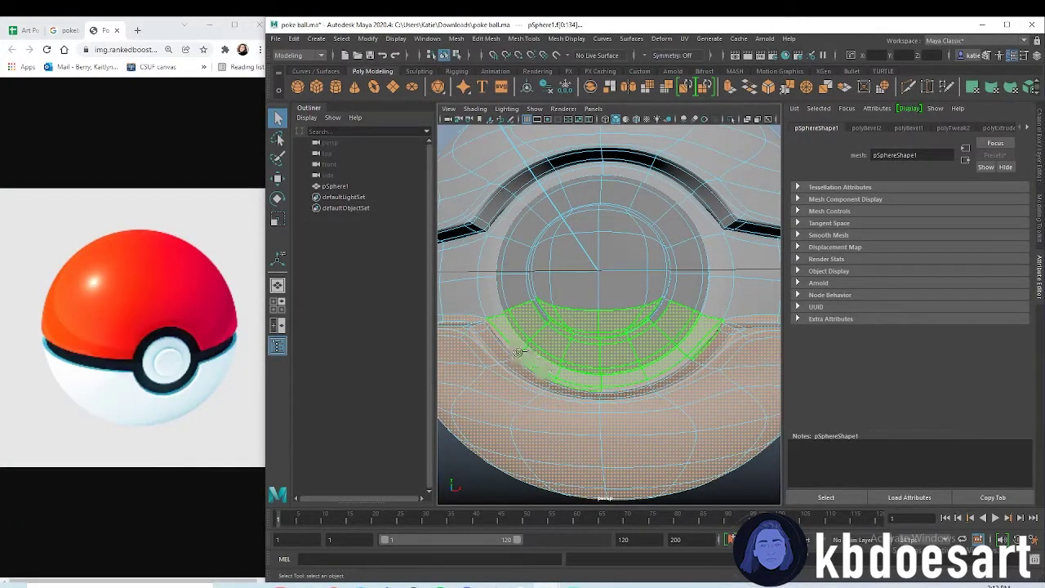
Remove the side-wall face loops of the button's outer ring and inner circle from the lower shell selection.
{"action": "left_click_drag", "start_coordinate": [618, 354], "coordinate": [642, 356], "text": "alt"}
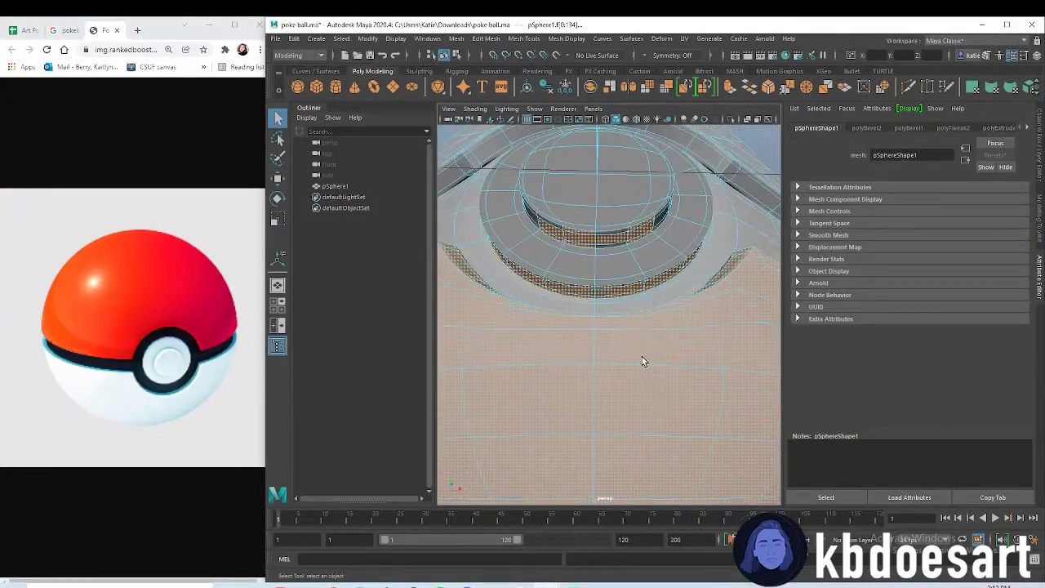
{"action": "left_click", "coordinate": [513, 253]}
{"action": "key", "text": "ctrl+z"}
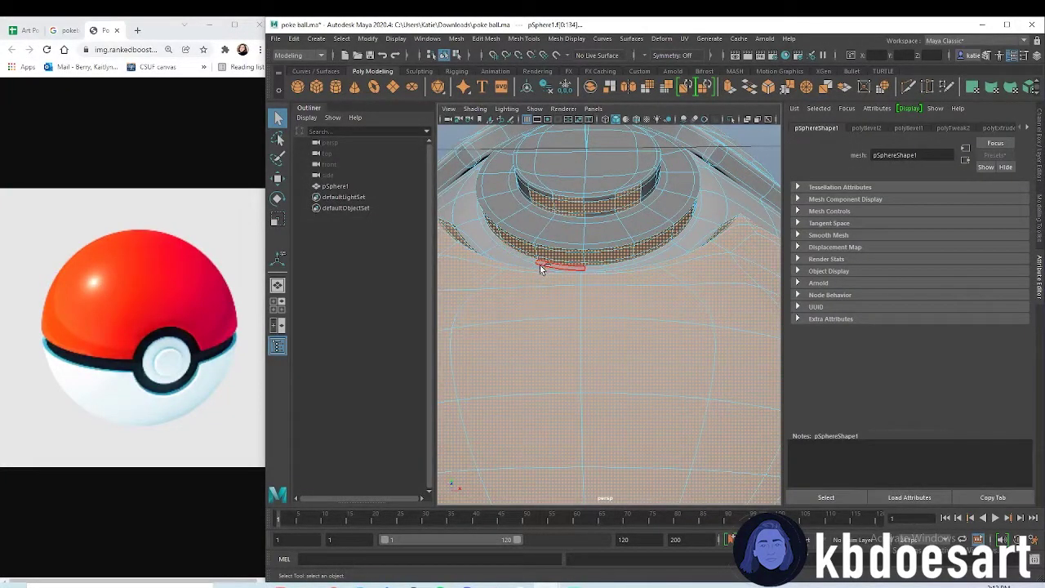
{"action": "double_click", "coordinate": [537, 252], "text": "ctrl"}
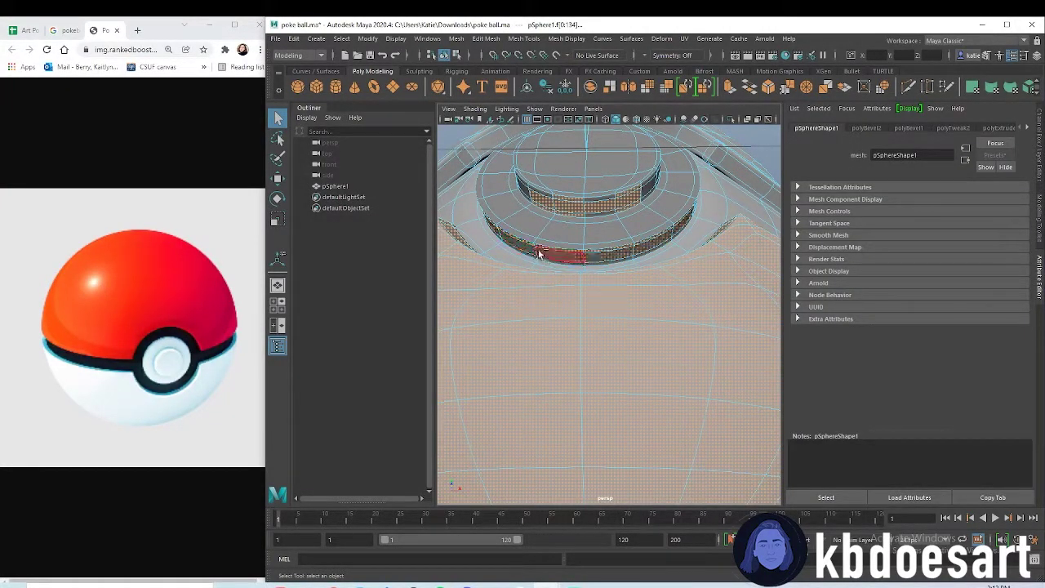
{"action": "left_click", "coordinate": [547, 205], "text": "ctrl"}
{"action": "double_click", "coordinate": [563, 207], "text": "ctrl"}
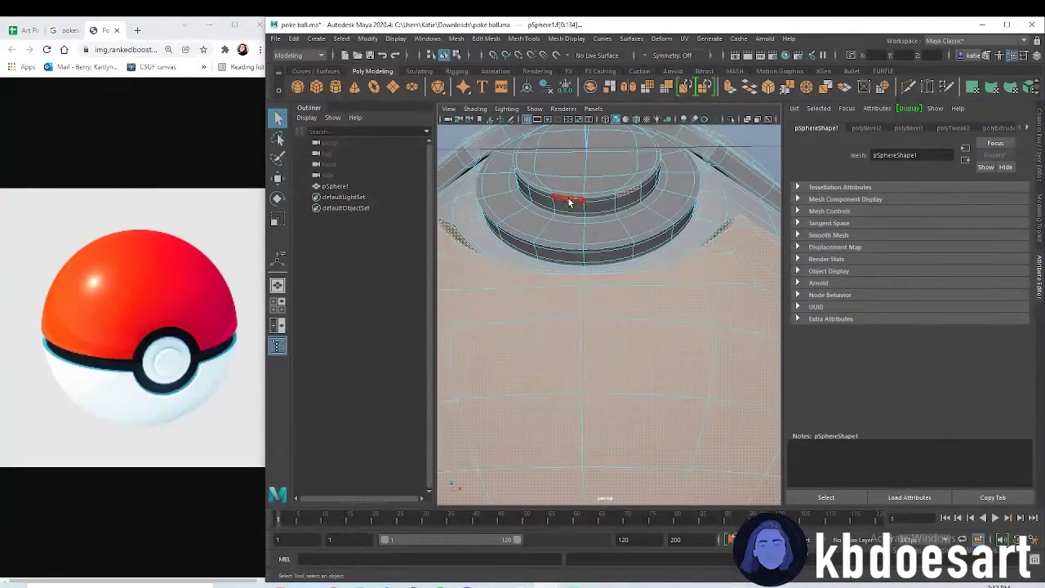
Check the lower shell's selection border along the band and assign the button's existing material to the selected faces.
{"action": "scroll", "coordinate": [645, 237], "scroll_direction": "down", "scroll_amount": 3}
{"action": "left_click_drag", "start_coordinate": [583, 256], "coordinate": [567, 332], "text": "alt"}
{"action": "scroll", "coordinate": [567, 331], "scroll_direction": "up", "scroll_amount": 4}
{"action": "middle_click_drag", "start_coordinate": [535, 376], "coordinate": [565, 340], "text": "alt"}
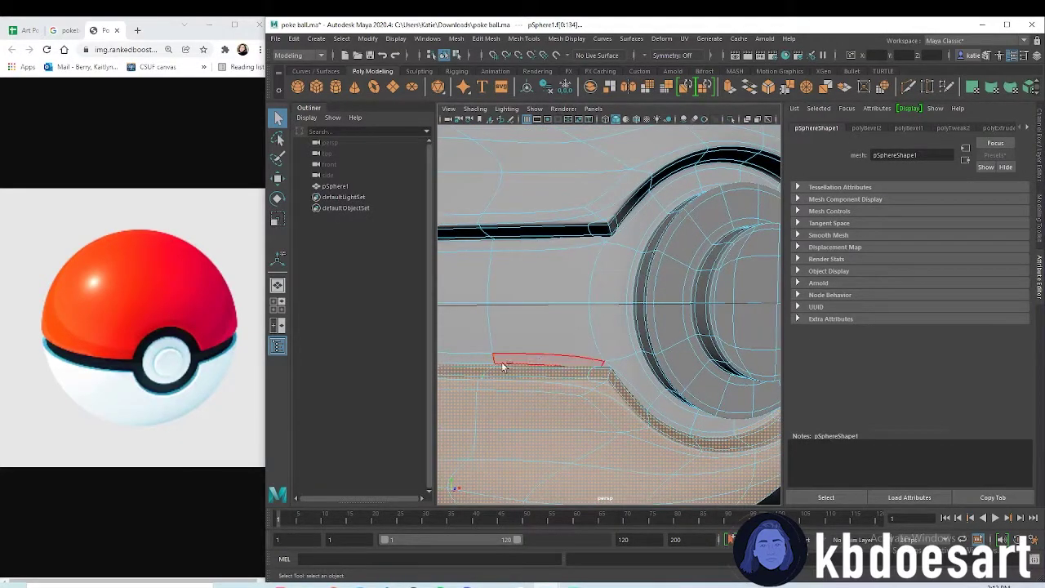
{"action": "left_click_drag", "start_coordinate": [685, 420], "coordinate": [654, 389], "text": "alt"}
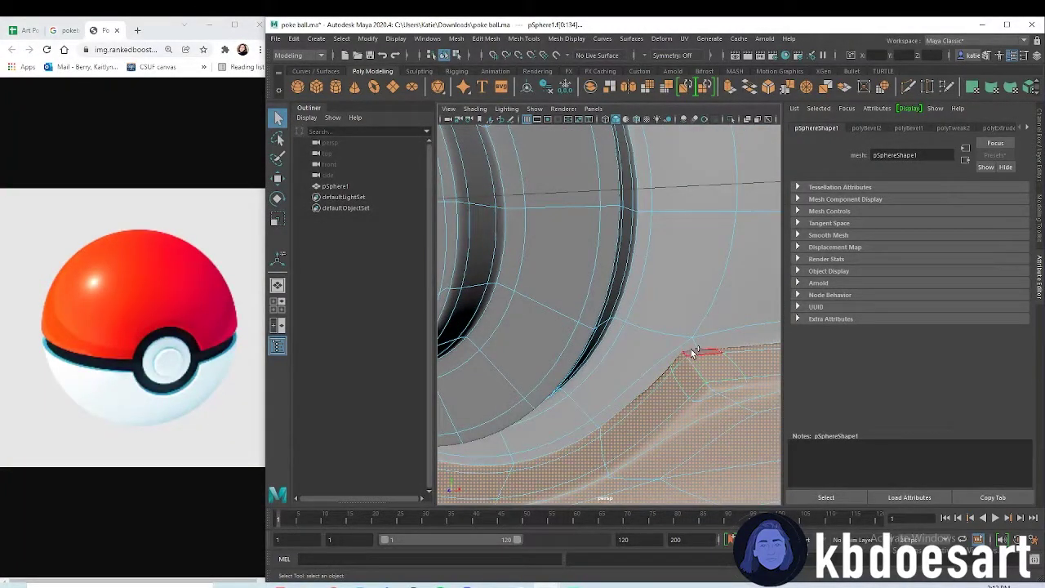
{"action": "left_click_drag", "start_coordinate": [723, 363], "coordinate": [565, 387], "text": "alt"}
{"action": "middle_click_drag", "start_coordinate": [565, 387], "coordinate": [575, 392], "text": "alt"}
{"action": "left_click_drag", "start_coordinate": [572, 403], "coordinate": [672, 362], "text": "alt"}
{"action": "scroll", "coordinate": [732, 371], "scroll_direction": "down", "scroll_amount": 5}
{"action": "right_click_drag", "start_coordinate": [673, 306], "coordinate": [720, 520]}
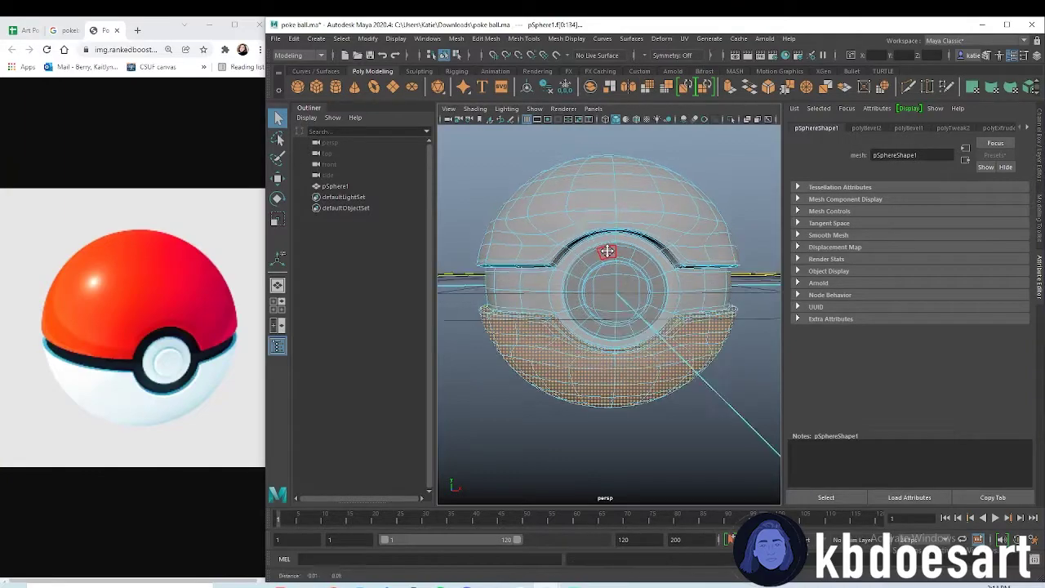
Select the face loops of the central band and the raised ring around the button.
{"action": "scroll", "coordinate": [577, 285], "scroll_direction": "up", "scroll_amount": 3}
{"action": "left_click_drag", "start_coordinate": [511, 297], "coordinate": [562, 295], "text": "alt"}
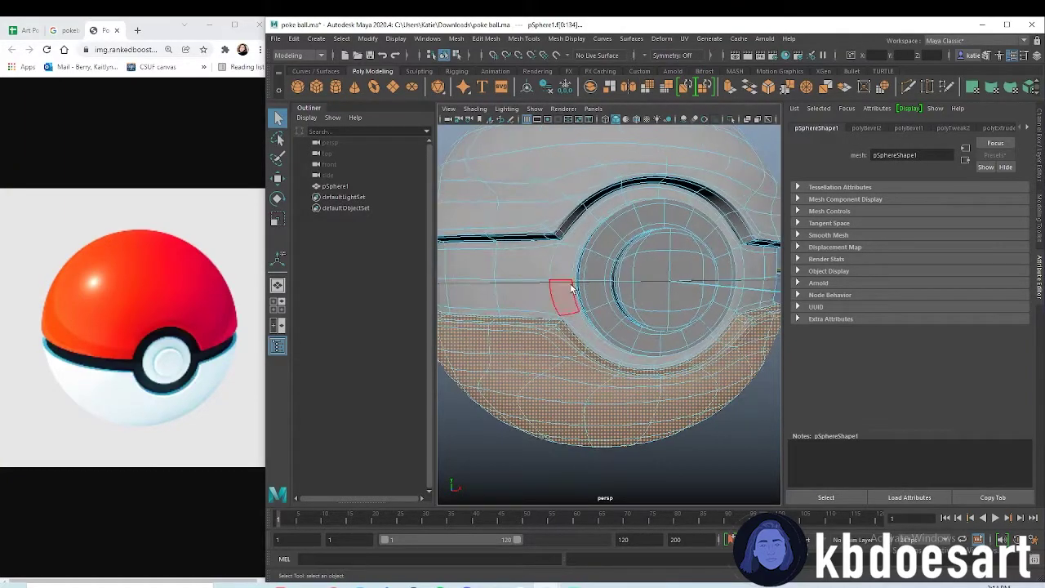
{"action": "left_click", "coordinate": [565, 263]}
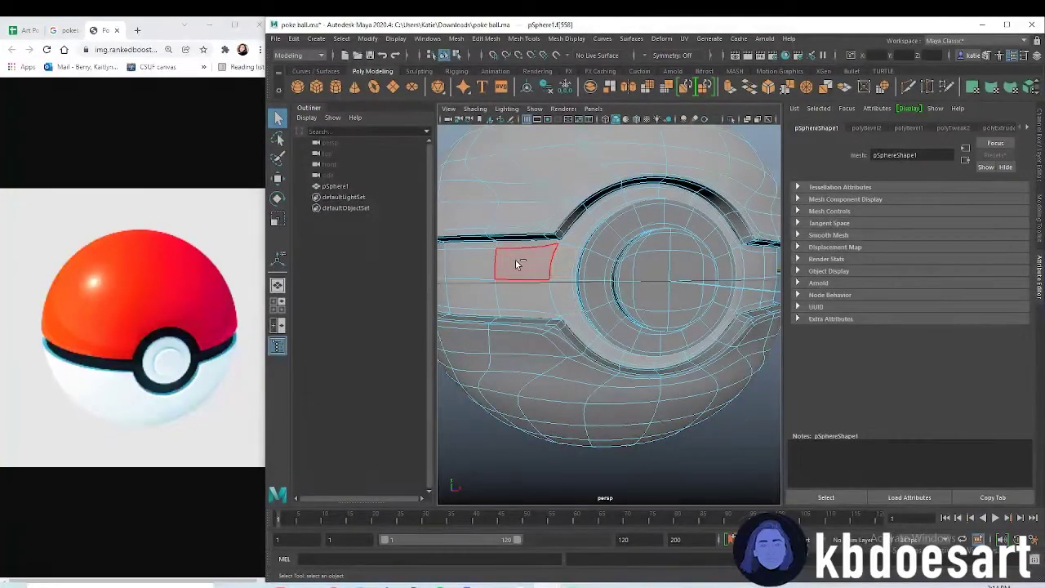
{"action": "double_click", "coordinate": [515, 261], "text": "ctrl"}
{"action": "double_click", "coordinate": [565, 268]}
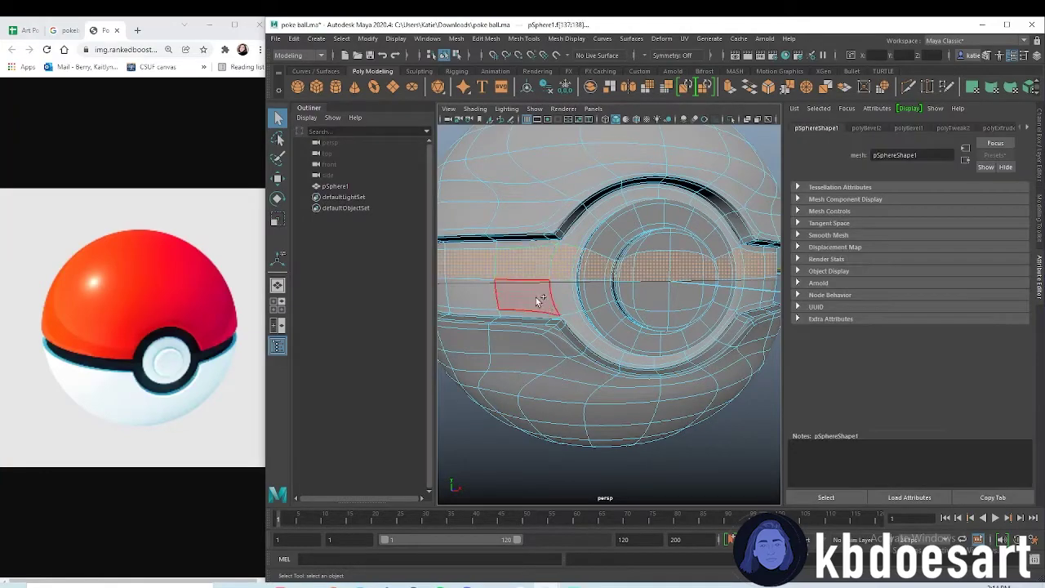
{"action": "double_click", "coordinate": [556, 298], "text": "shift"}
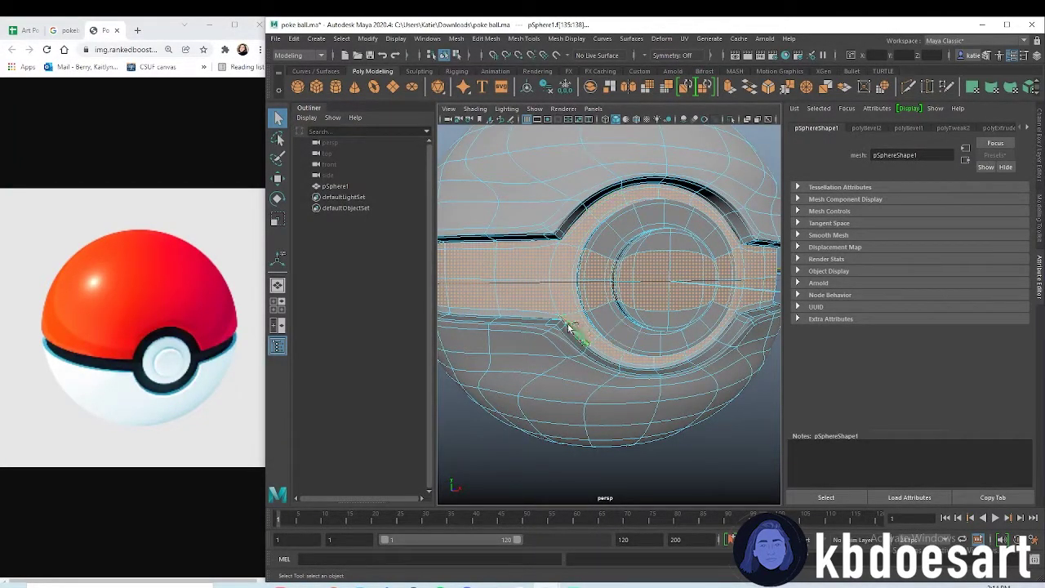
Remove the stray button faces from the band selection and check the selection's borders around the ball.
{"action": "right_click_drag", "start_coordinate": [611, 270], "coordinate": [674, 264], "text": "alt"}
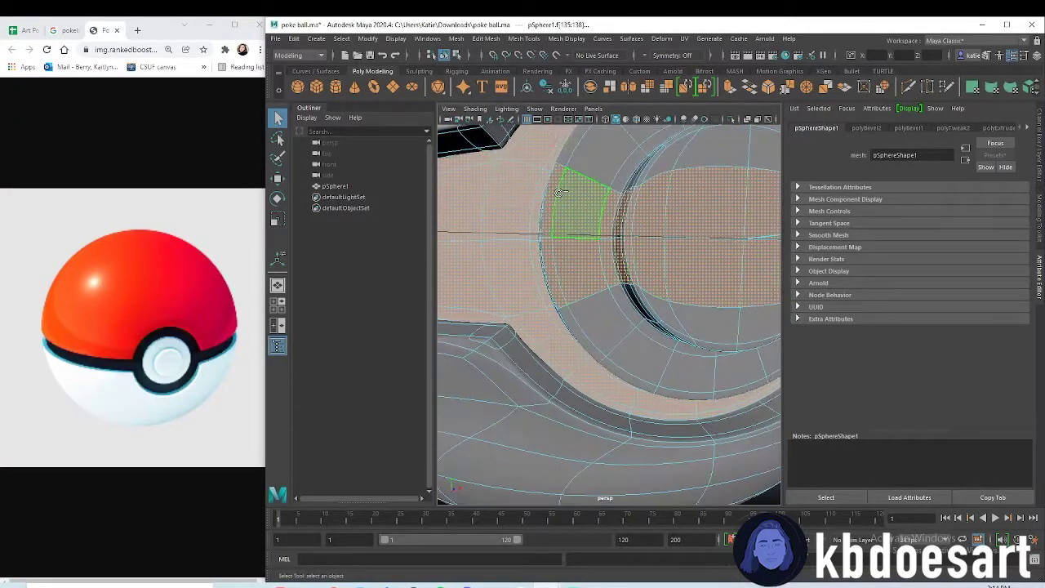
{"action": "left_click_drag", "start_coordinate": [562, 241], "coordinate": [623, 268], "text": "alt"}
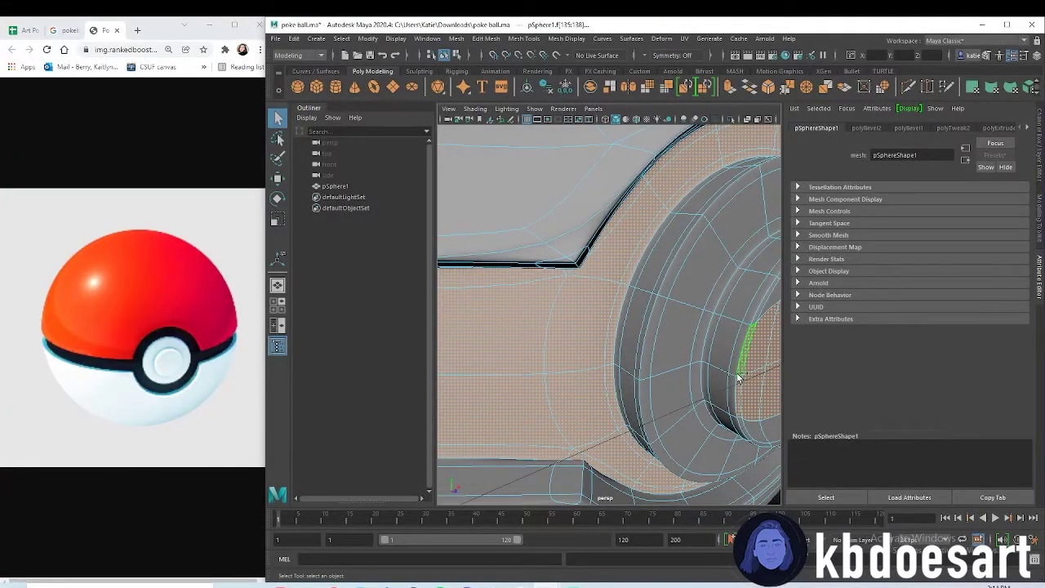
{"action": "left_click_drag", "start_coordinate": [753, 383], "coordinate": [667, 365], "text": "alt"}
{"action": "left_click_drag", "start_coordinate": [668, 343], "coordinate": [727, 339], "text": "ctrl"}
{"action": "left_click_drag", "start_coordinate": [725, 347], "coordinate": [653, 390], "text": "alt"}
{"action": "scroll", "coordinate": [627, 292], "scroll_direction": "down", "scroll_amount": 10}
{"action": "scroll", "coordinate": [656, 389], "scroll_direction": "up", "scroll_amount": 6}
{"action": "left_click_drag", "start_coordinate": [499, 401], "coordinate": [590, 394], "text": "alt"}
{"action": "scroll", "coordinate": [649, 425], "scroll_direction": "up", "scroll_amount": 7}
{"action": "left_click_drag", "start_coordinate": [650, 424], "coordinate": [652, 344], "text": "alt"}
{"action": "scroll", "coordinate": [694, 360], "scroll_direction": "down", "scroll_amount": 6}
Assign a new aiStandardSurface material to the selected band faces and set its base colour to black.
{"action": "right_click_drag", "start_coordinate": [685, 329], "coordinate": [686, 560]}
{"action": "left_click", "coordinate": [387, 305]}
{"action": "left_click", "coordinate": [457, 433]}
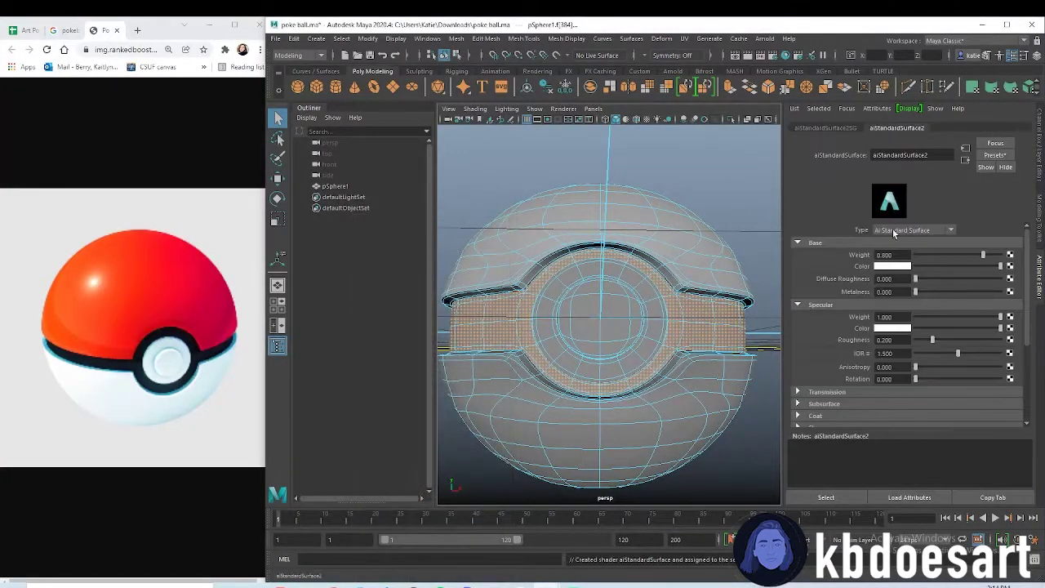
{"action": "left_click_drag", "start_coordinate": [906, 267], "coordinate": [857, 262]}
Select the ring of faces at the upper shell's pole and grow the selection outward over the dome.
{"action": "left_click_drag", "start_coordinate": [628, 202], "coordinate": [652, 214], "text": "alt"}
{"action": "left_click_drag", "start_coordinate": [676, 325], "coordinate": [660, 301], "text": "alt"}
{"action": "scroll", "coordinate": [725, 246], "scroll_direction": "up", "scroll_amount": 5}
{"action": "scroll", "coordinate": [597, 227], "scroll_direction": "down", "scroll_amount": 5}
{"action": "left_click", "coordinate": [683, 316]}
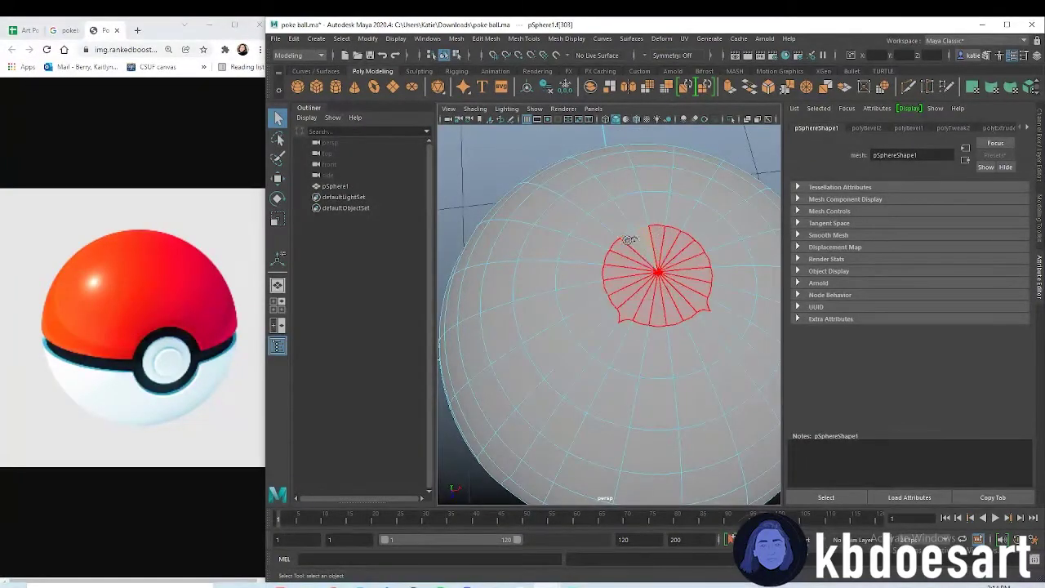
{"action": "double_click", "coordinate": [638, 261]}
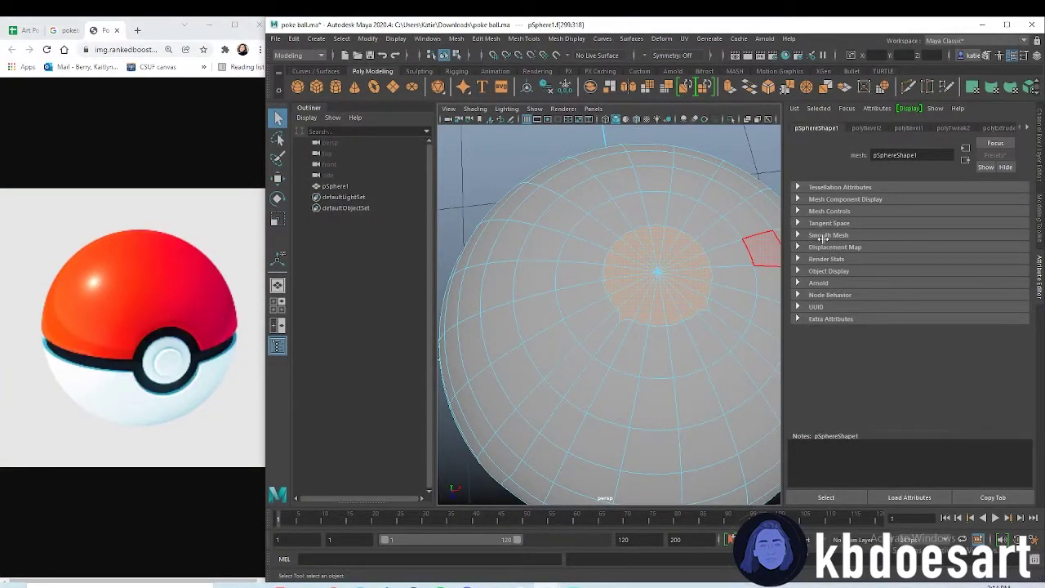
{"action": "key", "text": "shift+period"}
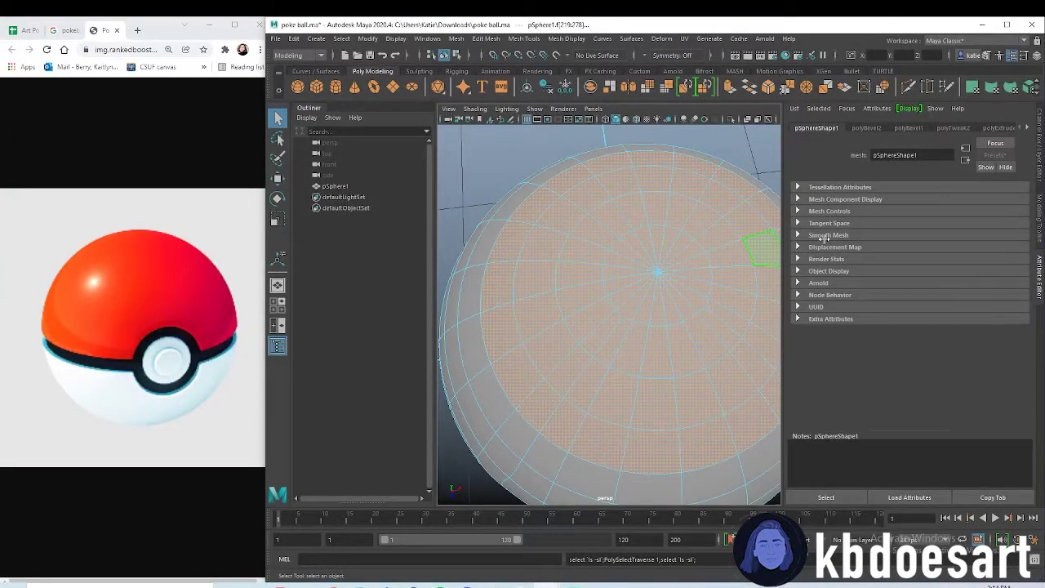
{"action": "key", "text": "shift+period"}
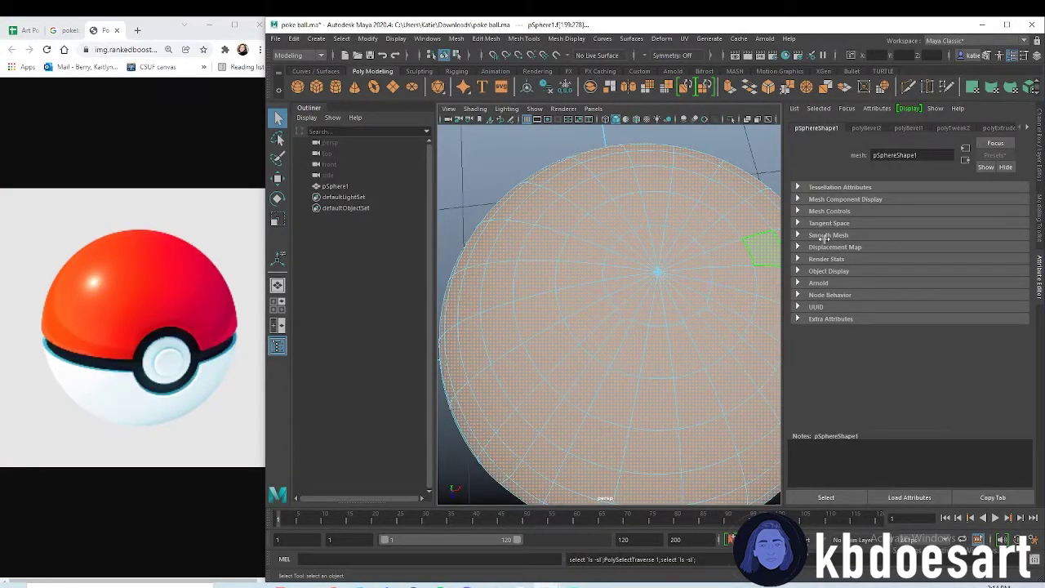
Grow the selection down to the upper shell's rim and check its border along the black band.
{"action": "left_click_drag", "start_coordinate": [618, 339], "coordinate": [607, 278], "text": "alt"}
{"action": "right_click_drag", "start_coordinate": [607, 278], "coordinate": [569, 268], "text": "alt"}
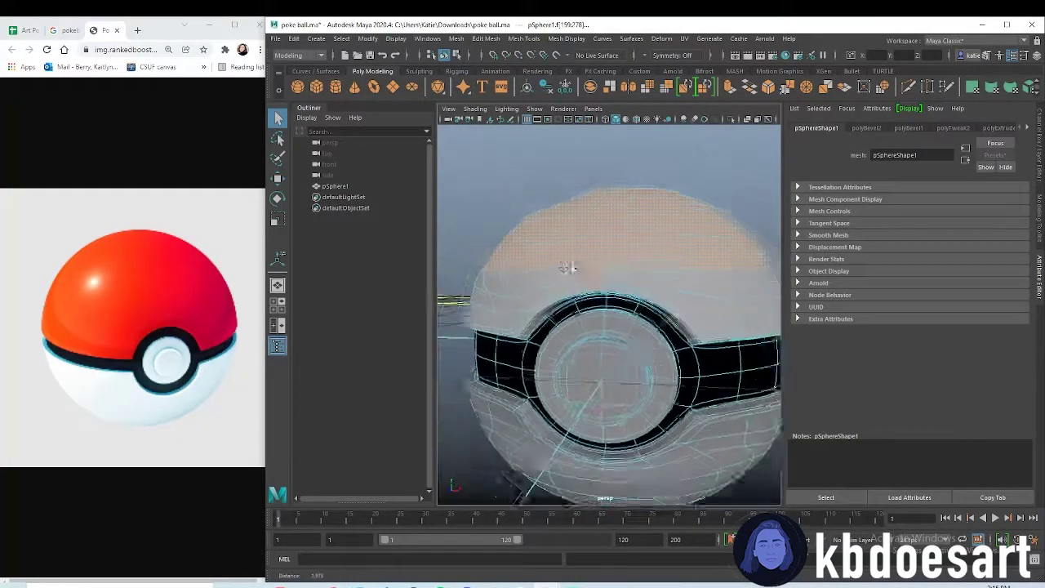
{"action": "left_click_drag", "start_coordinate": [569, 267], "coordinate": [589, 276], "text": "alt"}
{"action": "key", "text": "shift+period"}
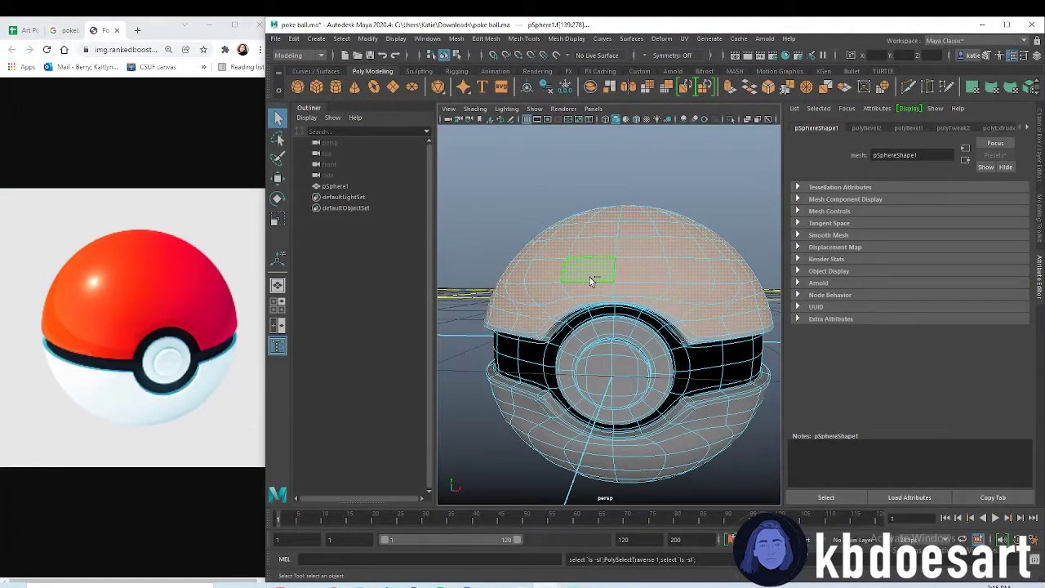
{"action": "key", "text": "shift+period"}
{"action": "right_click_drag", "start_coordinate": [610, 311], "coordinate": [662, 317], "text": "alt"}
{"action": "left_click_drag", "start_coordinate": [565, 342], "coordinate": [572, 303], "text": "alt"}
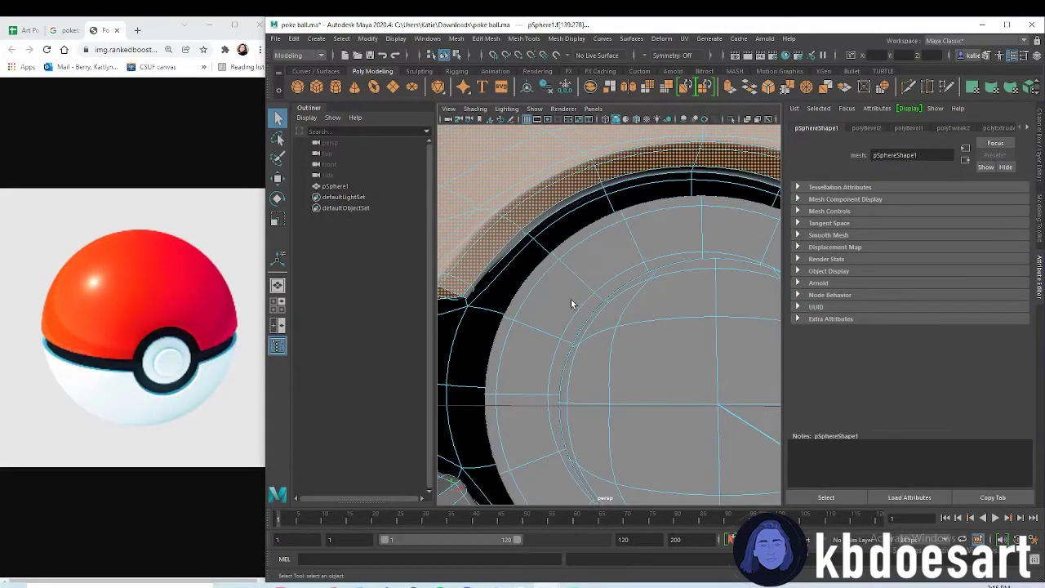
{"action": "scroll", "coordinate": [570, 300], "scroll_direction": "down", "scroll_amount": 5}
{"action": "left_click_drag", "start_coordinate": [555, 248], "coordinate": [508, 280], "text": "alt"}
Assign a new aiStandardSurface material to the upper shell with a red base colour at about 0.897 saturation, then deselect the faces.
{"action": "right_click_drag", "start_coordinate": [629, 276], "coordinate": [651, 529]}
{"action": "left_click", "coordinate": [461, 447]}
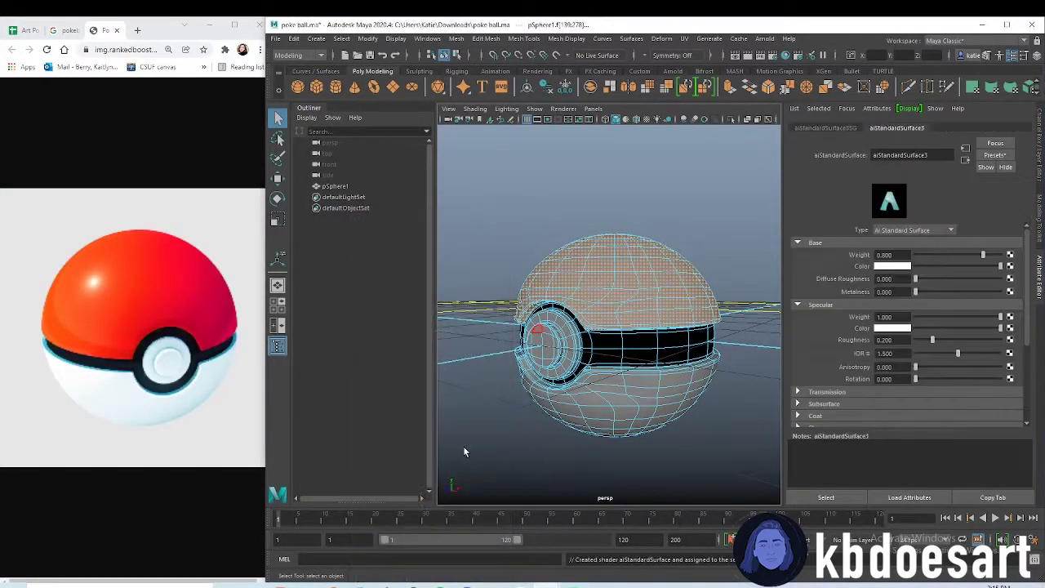
{"action": "left_click", "coordinate": [890, 269]}
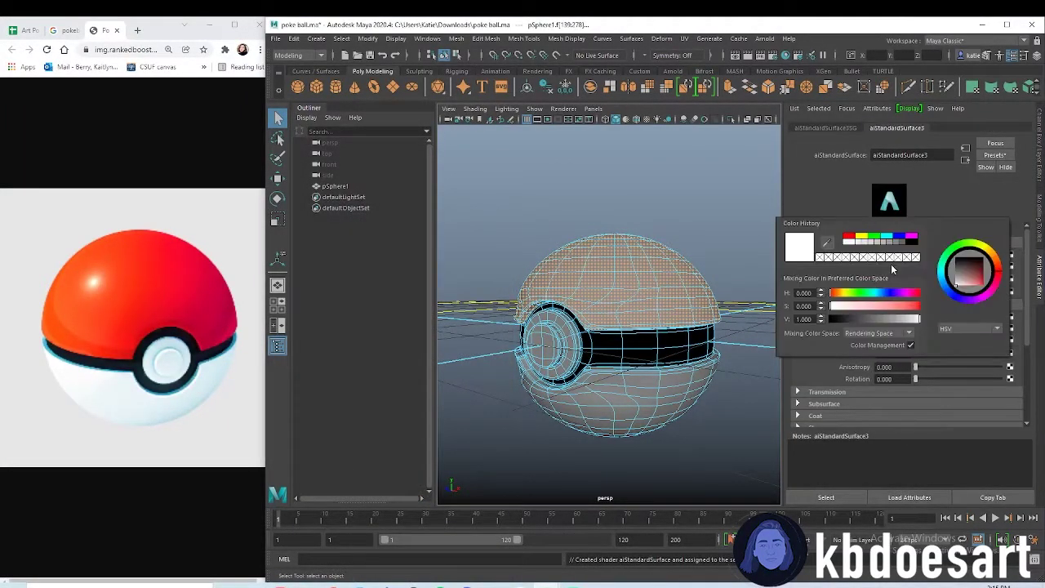
{"action": "left_click", "coordinate": [850, 237]}
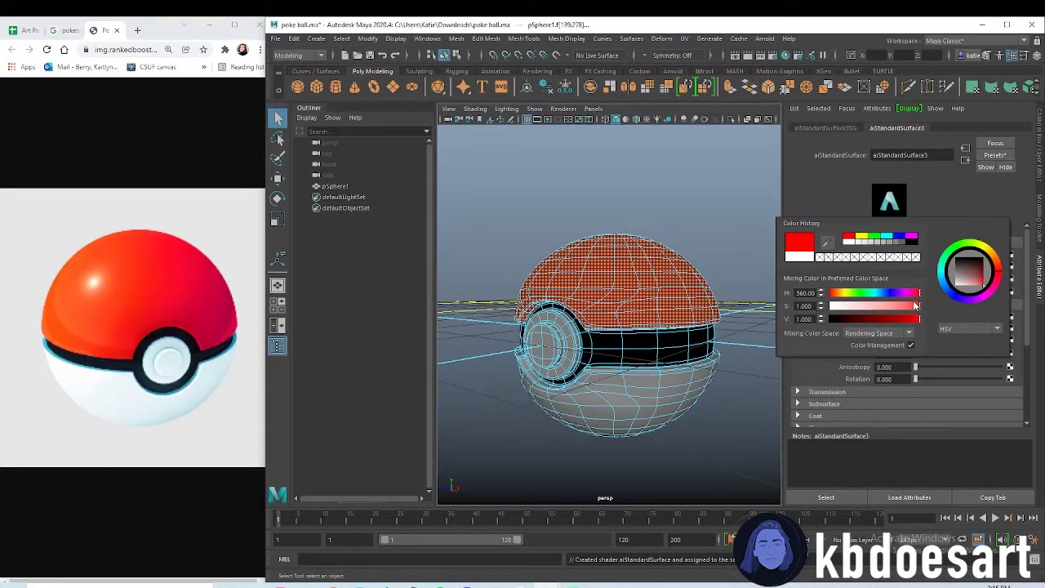
{"action": "left_click_drag", "start_coordinate": [915, 306], "coordinate": [913, 307]}
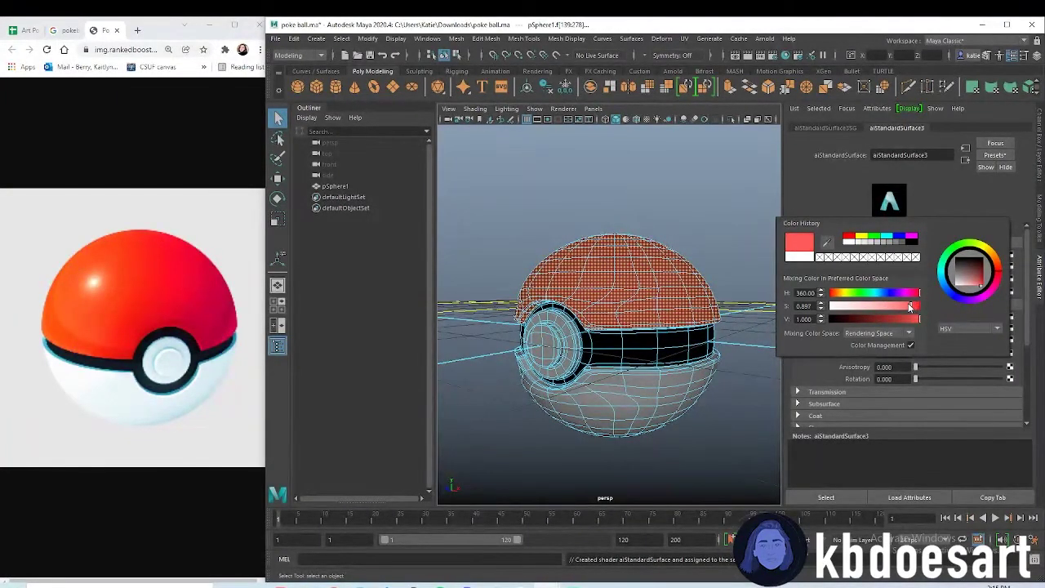
{"action": "left_click", "coordinate": [723, 251]}
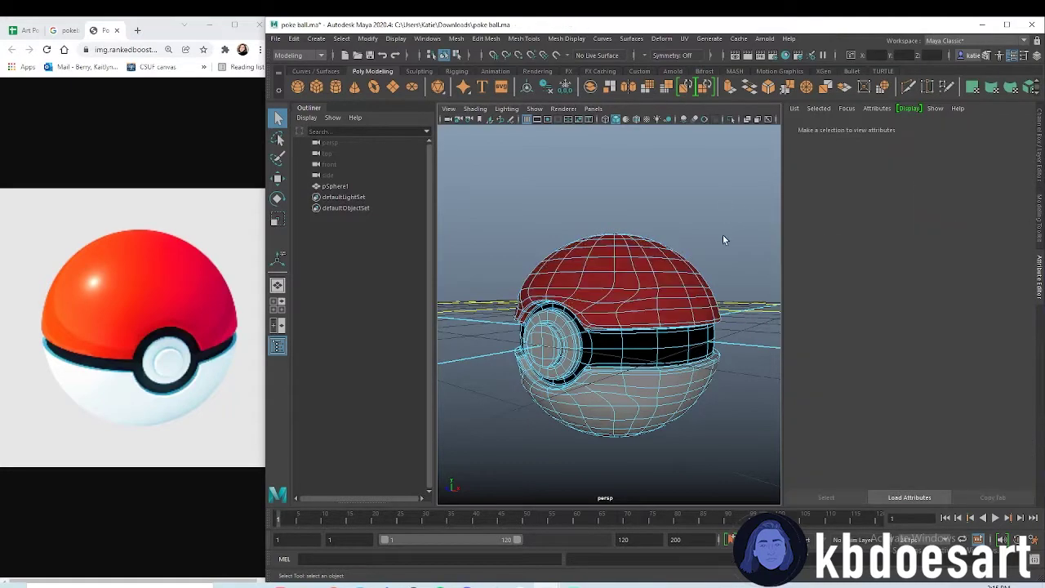
Create a polygon plane, scale it up uniformly into a large floor and lower it to the base of the ball.
{"action": "left_click_drag", "start_coordinate": [605, 317], "coordinate": [652, 321], "text": "alt"}
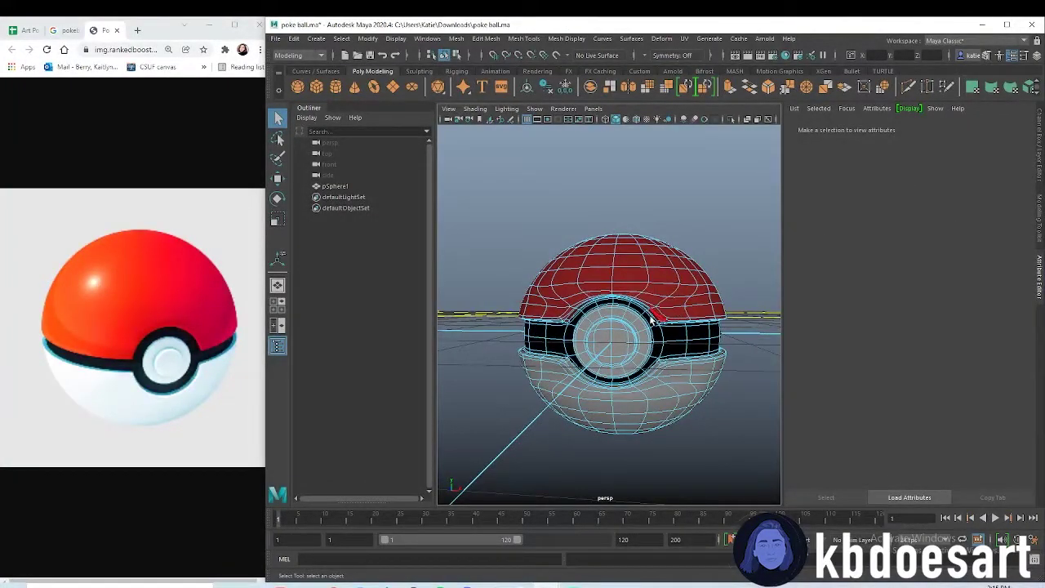
{"action": "left_click", "coordinate": [404, 90]}
{"action": "key", "text": "r"}
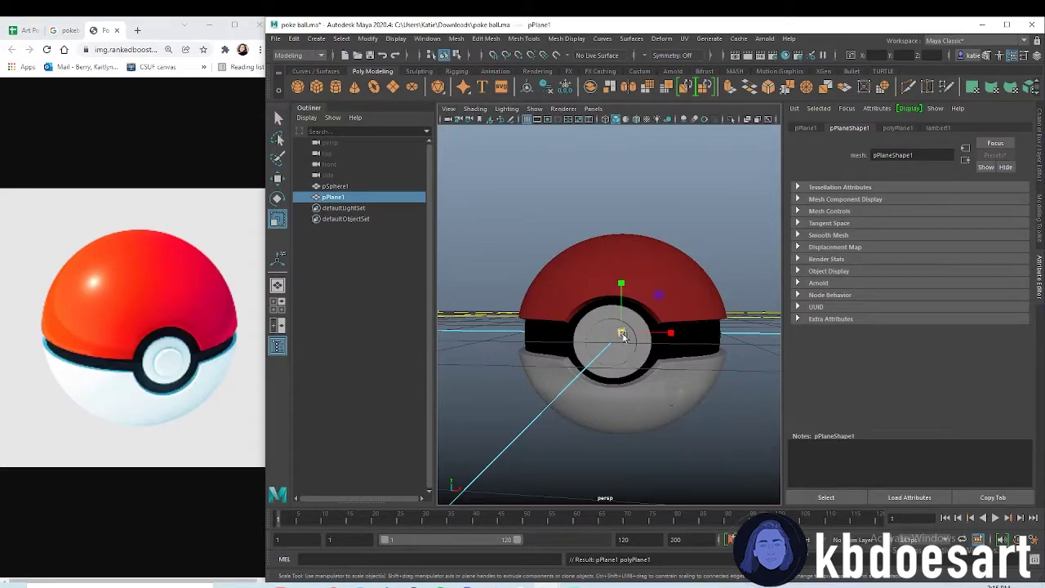
{"action": "left_click_drag", "start_coordinate": [622, 334], "coordinate": [1043, 343]}
{"action": "key", "text": "w"}
{"action": "left_click_drag", "start_coordinate": [620, 290], "coordinate": [617, 374]}
Assign a new aiStandardSurface material to the floor plane and connect a Checker texture to its base colour.
{"action": "right_click_drag", "start_coordinate": [720, 307], "coordinate": [709, 572]}
{"action": "left_click", "coordinate": [377, 302]}
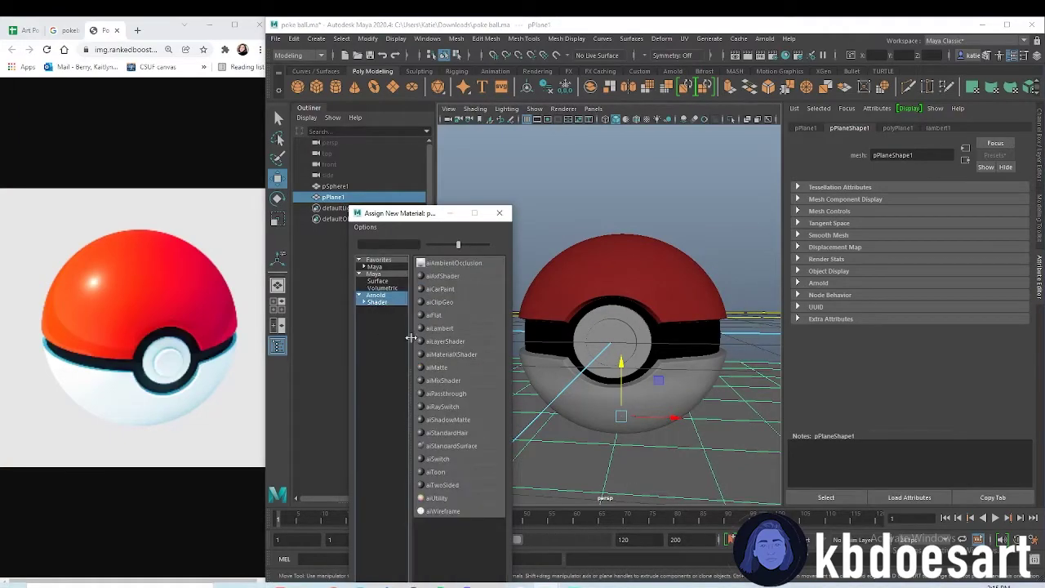
{"action": "left_click", "coordinate": [466, 445]}
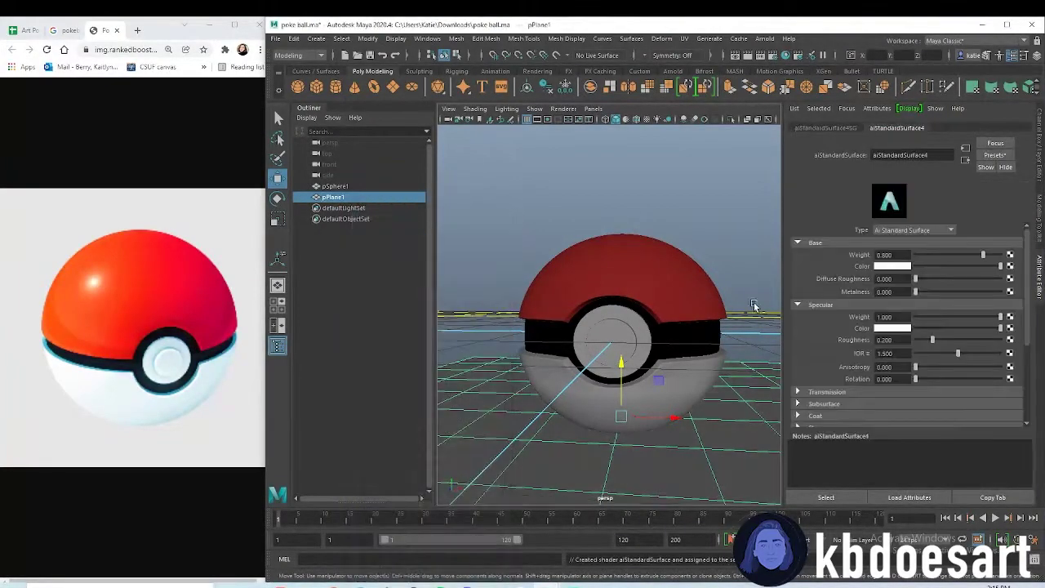
{"action": "left_click", "coordinate": [1010, 266]}
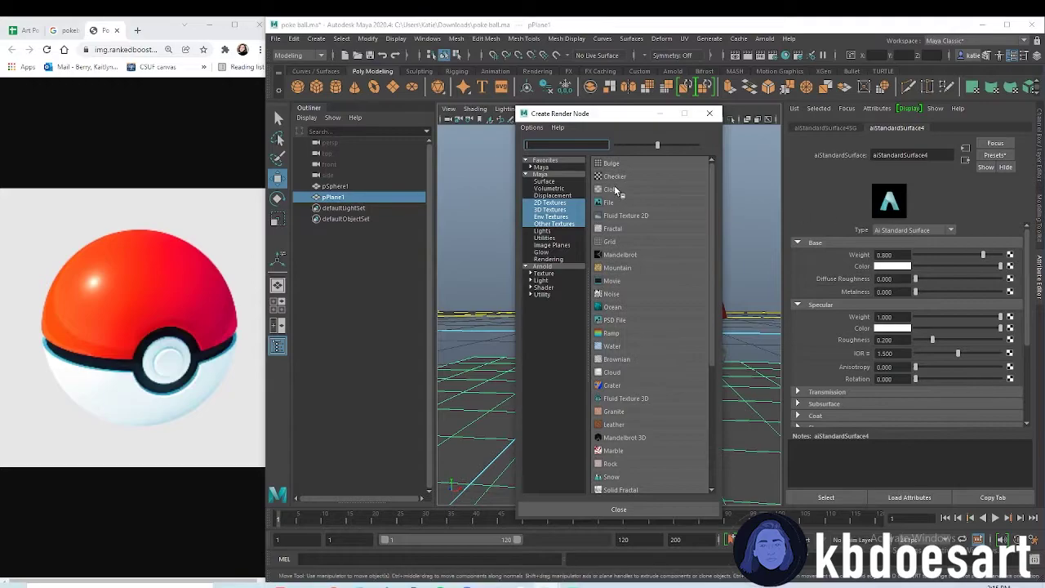
{"action": "left_click", "coordinate": [615, 178]}
Frame the ball on the floor and open the Arnold RenderView.
{"action": "left_click_drag", "start_coordinate": [660, 249], "coordinate": [601, 221], "text": "alt"}
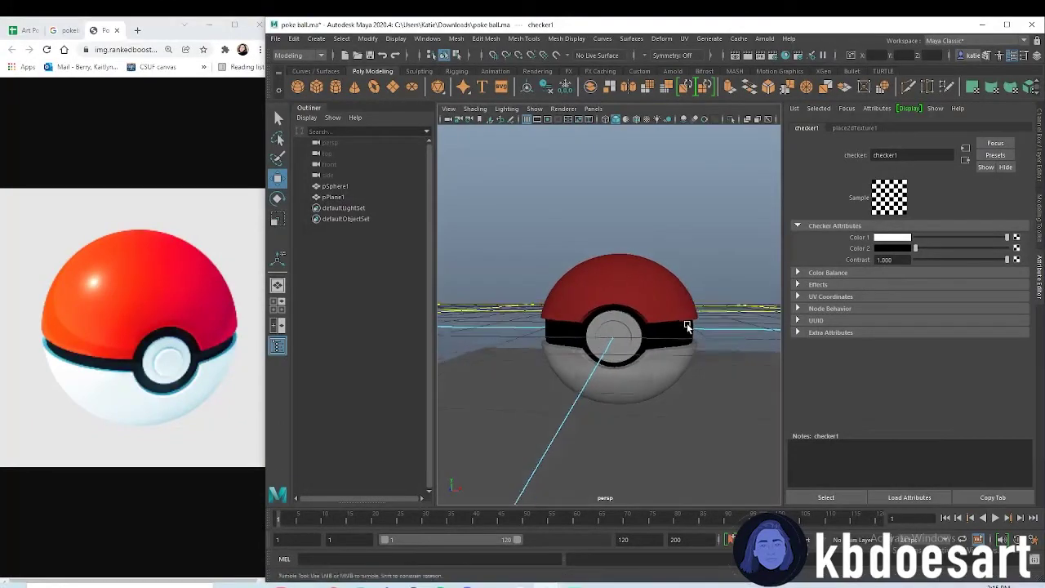
{"action": "left_click", "coordinate": [764, 39]}
{"action": "left_click", "coordinate": [784, 60]}
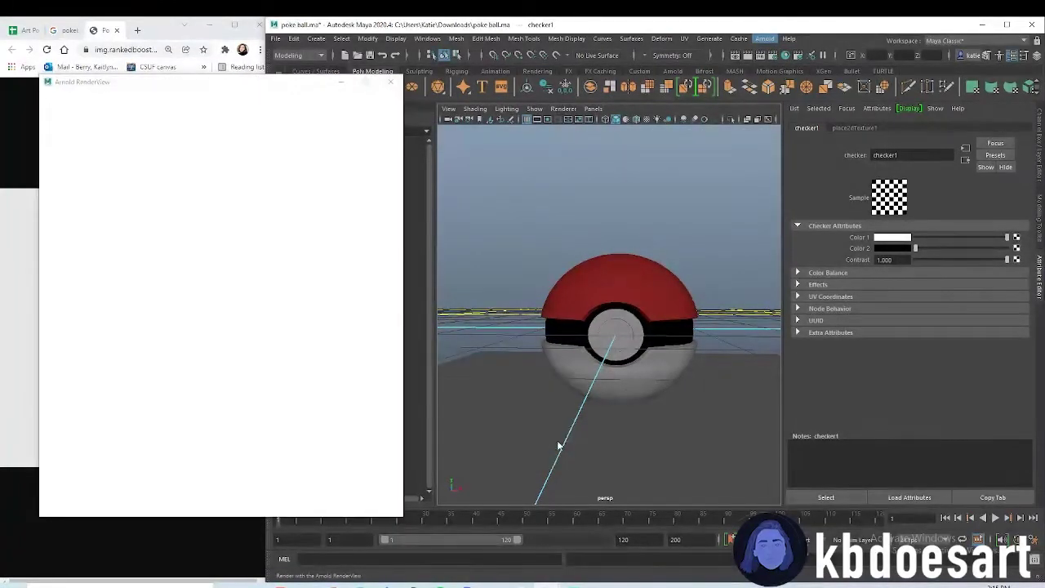
Add an Arnold SkyDome light to illuminate the ball and floor in the render, then save the scene.
{"action": "double_click", "coordinate": [332, 30]}
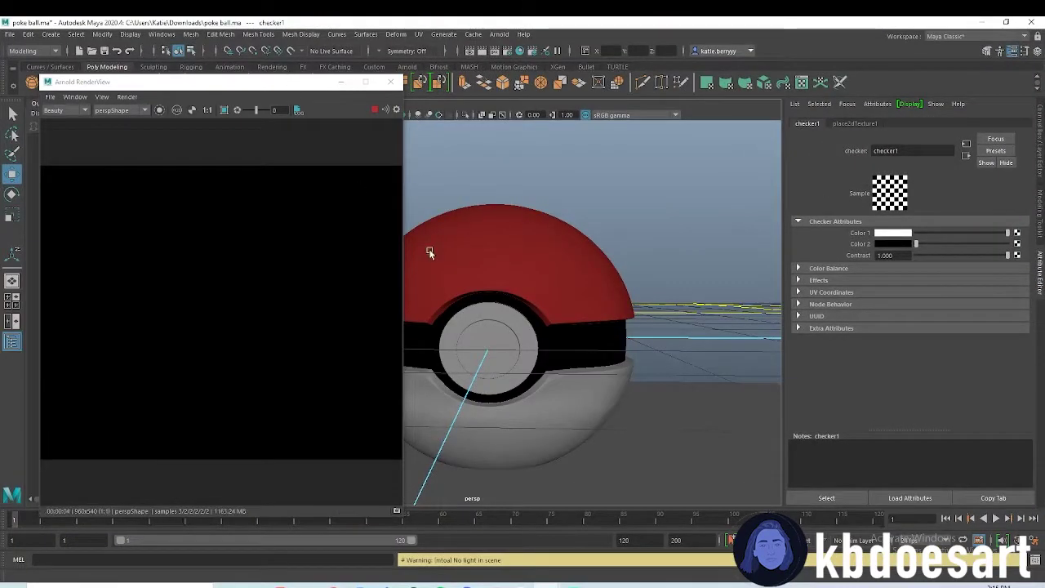
{"action": "middle_click_drag", "start_coordinate": [514, 318], "coordinate": [596, 319], "text": "alt"}
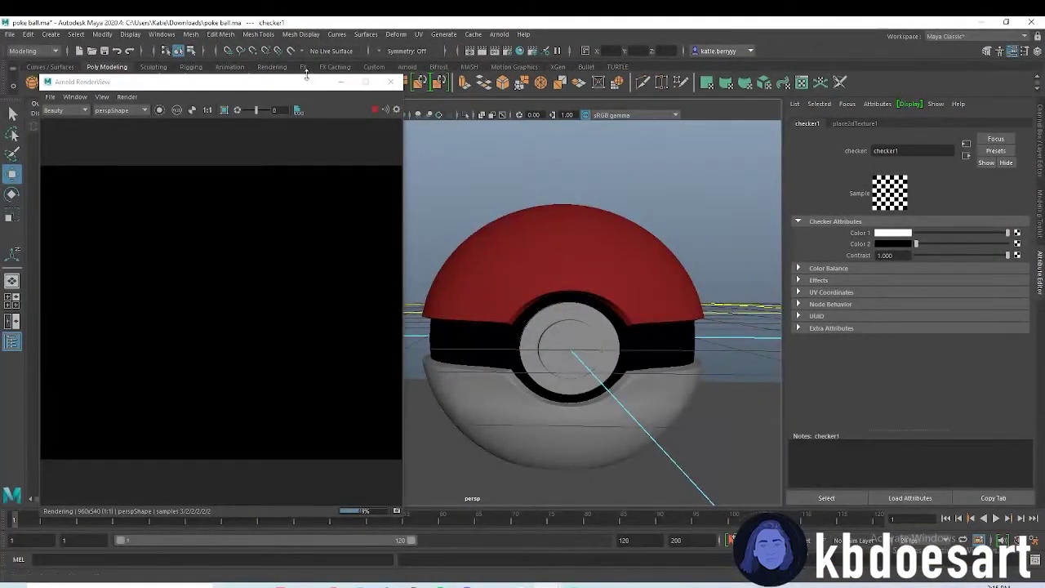
{"action": "left_click_drag", "start_coordinate": [306, 75], "coordinate": [308, 130]}
{"action": "left_click", "coordinate": [408, 67]}
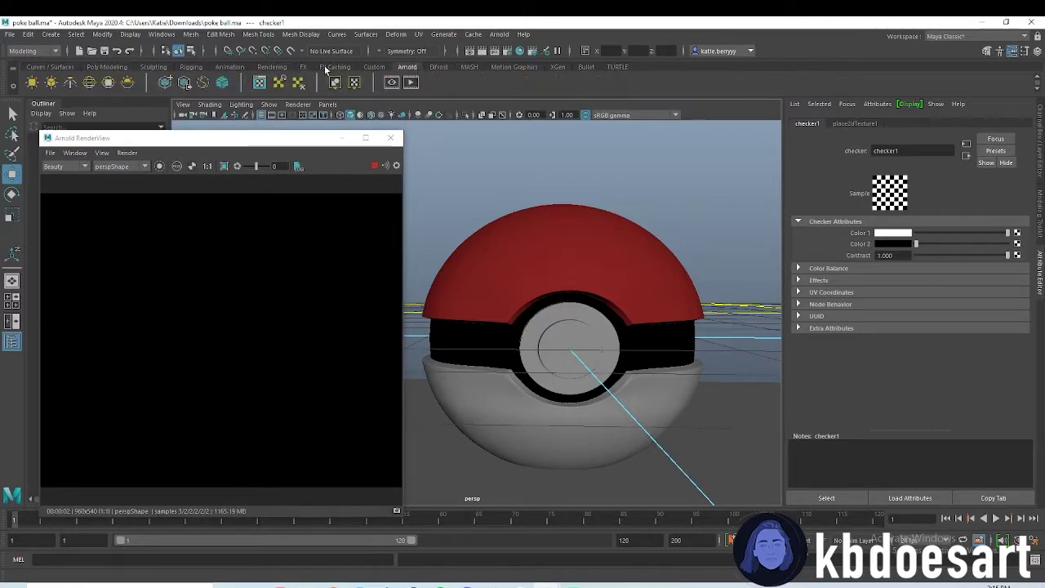
{"action": "left_click", "coordinate": [92, 84]}
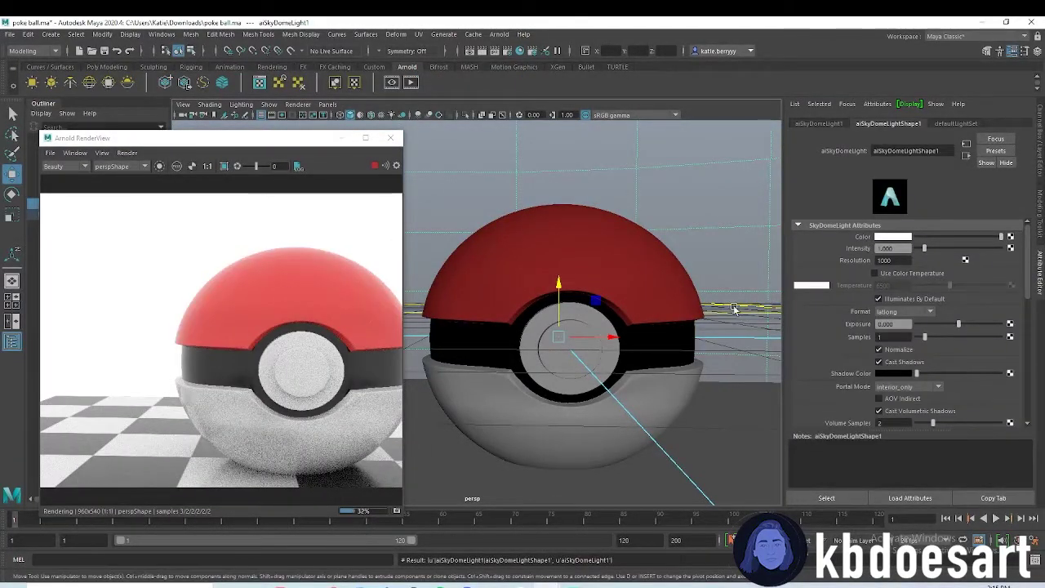
{"action": "key", "text": "ctrl+s"}
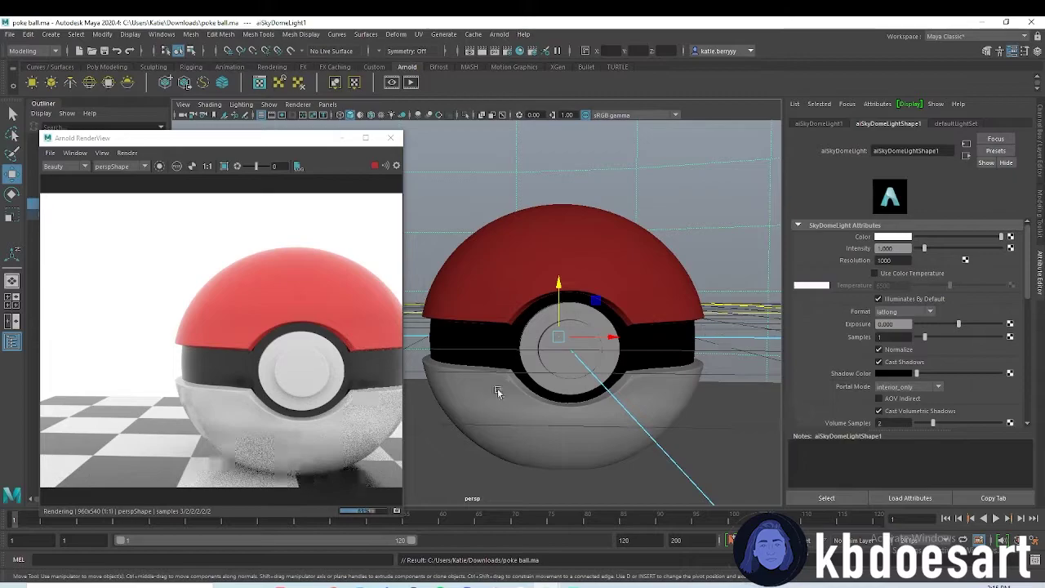
Select the ball and delete all construction history in the scene.
{"action": "left_click", "coordinate": [558, 271]}
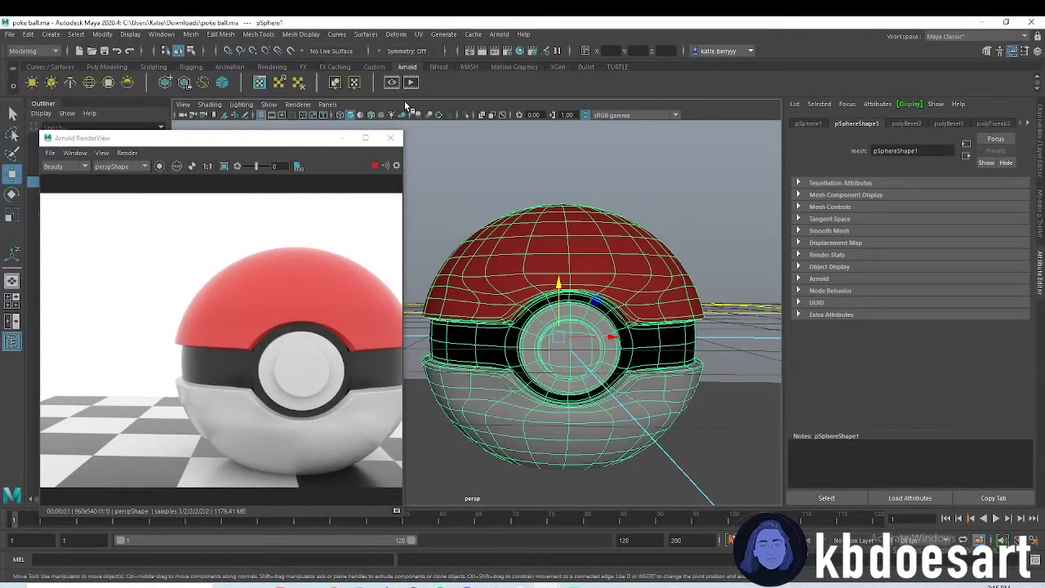
{"action": "left_click", "coordinate": [29, 34]}
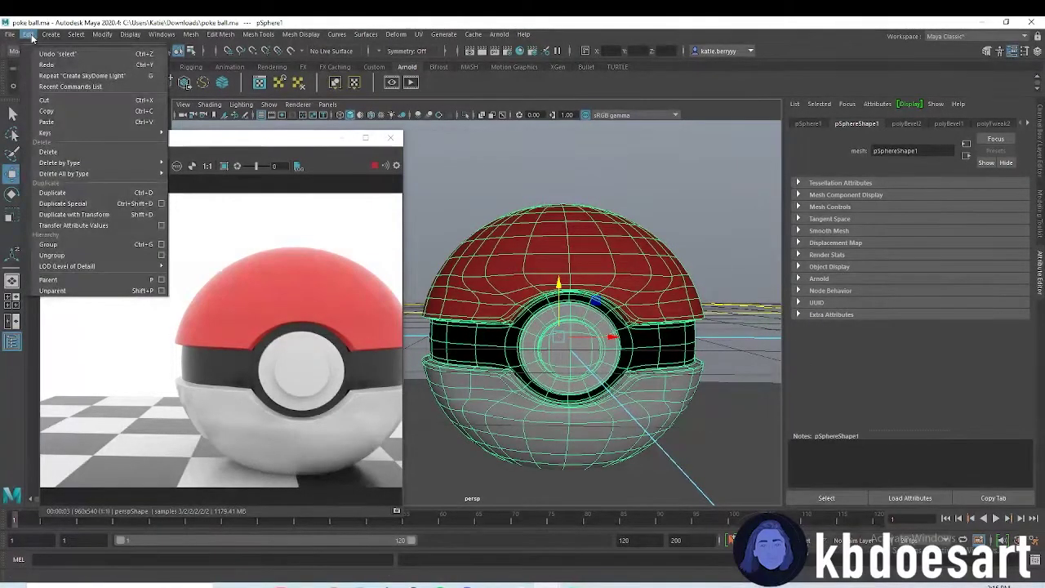
{"action": "mouse_move", "coordinate": [79, 180]}
{"action": "left_click", "coordinate": [191, 173]}
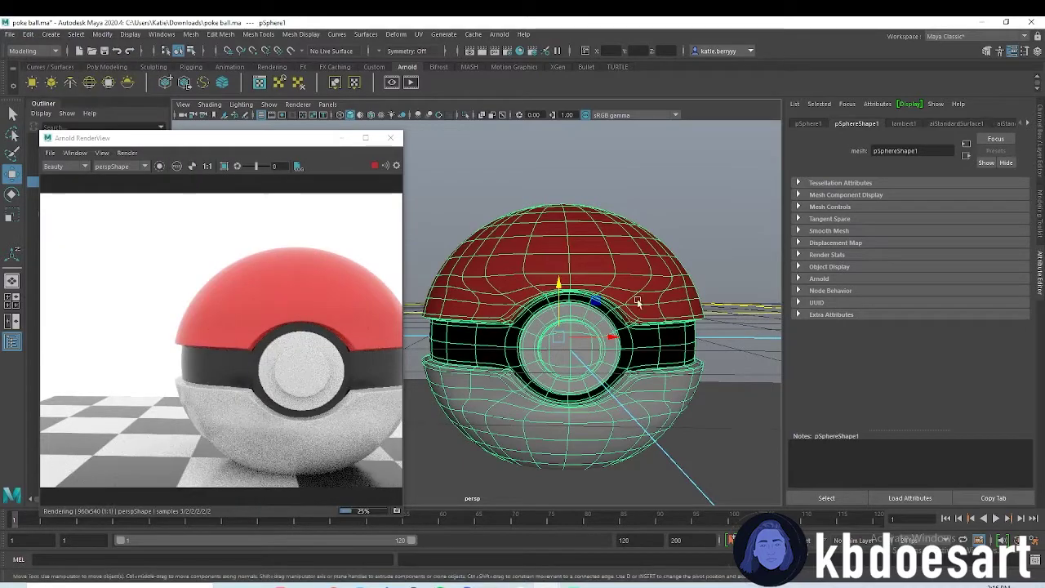
Set the ball's white material to metalness 0.039 and base weight 1.000, and rename it white.
{"action": "left_click", "coordinate": [957, 123]}
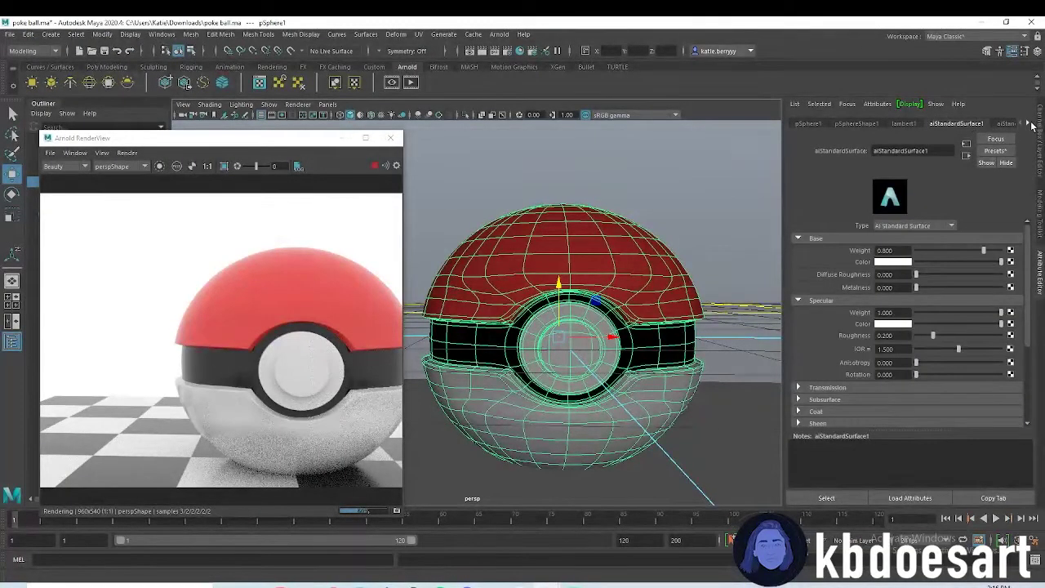
{"action": "left_click", "coordinate": [1030, 123]}
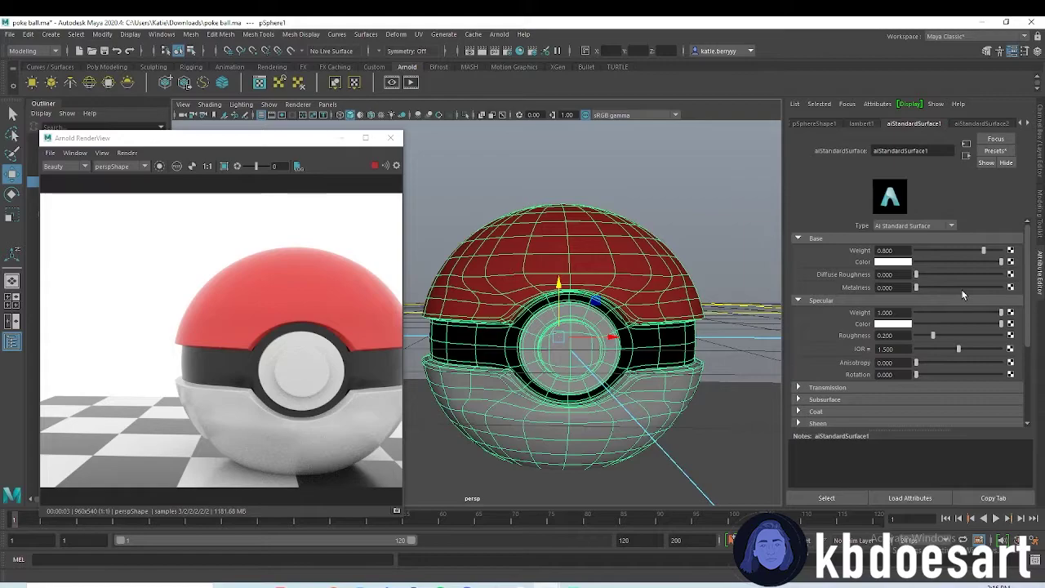
{"action": "left_click_drag", "start_coordinate": [962, 288], "coordinate": [897, 276]}
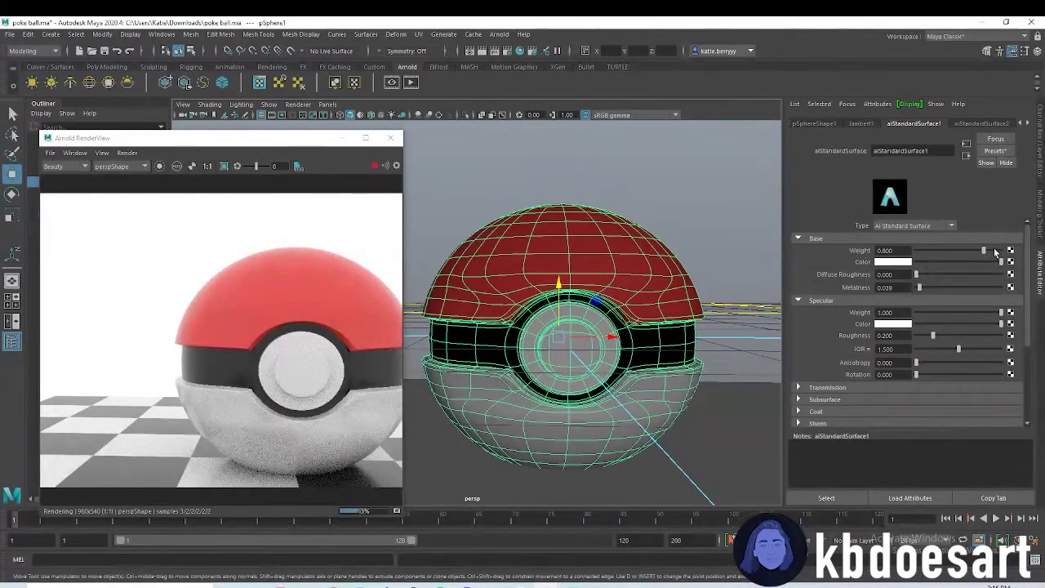
{"action": "left_click_drag", "start_coordinate": [985, 250], "coordinate": [1021, 252]}
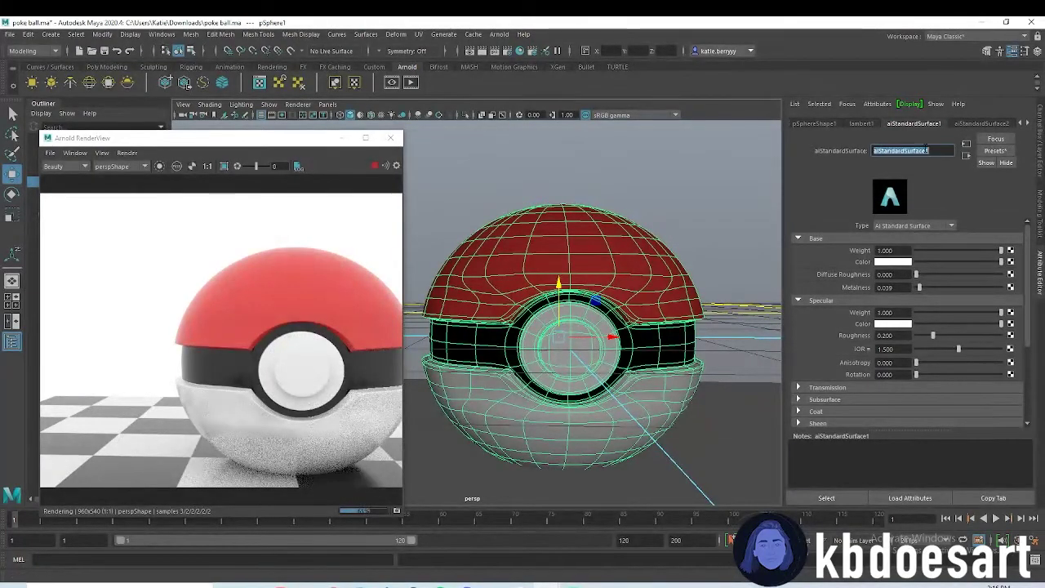
{"action": "type", "text": "white"}
{"action": "key", "text": "Return"}
Rename the ball's black aiStandardSurface material as black.
{"action": "left_click", "coordinate": [966, 125]}
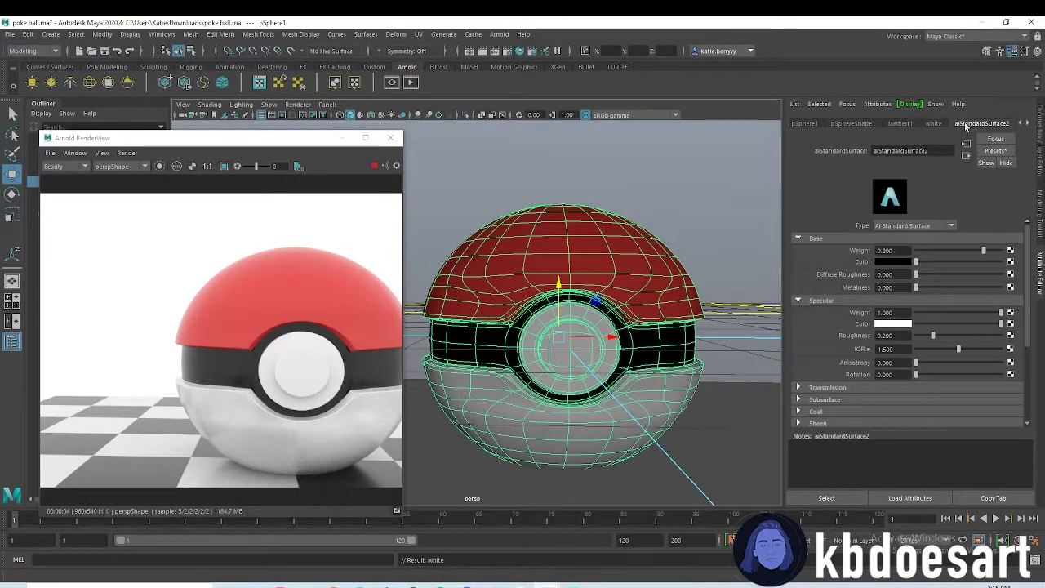
{"action": "double_click", "coordinate": [917, 152]}
{"action": "type", "text": "black"}
{"action": "key", "text": "Return"}
Rename the ball's red material as red and set the base weight of the red and black materials to 1.000.
{"action": "left_click", "coordinate": [994, 125]}
{"action": "type", "text": "red"}
{"action": "key", "text": "Return"}
{"action": "left_click_drag", "start_coordinate": [985, 250], "coordinate": [1003, 250]}
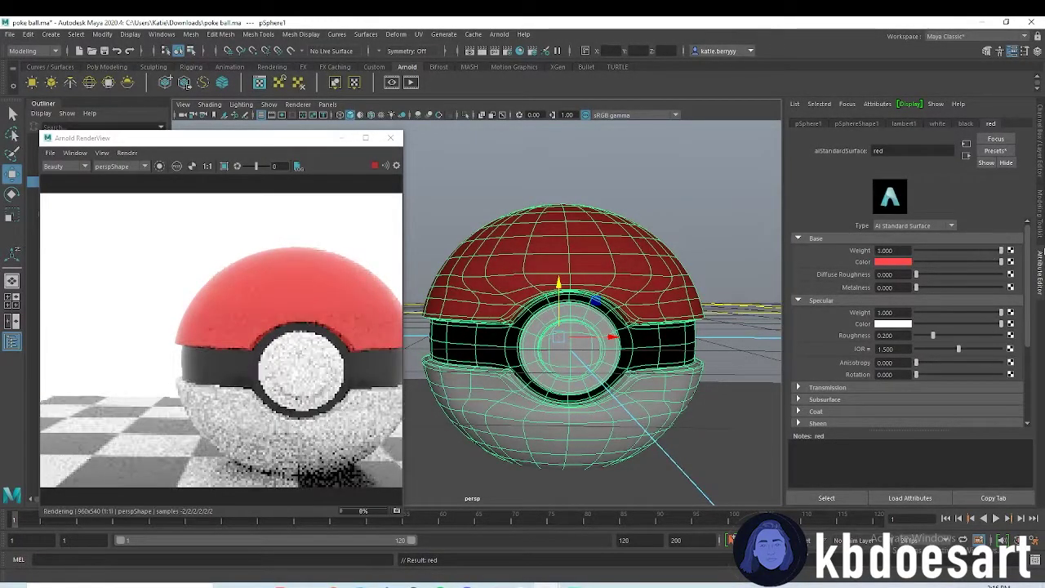
{"action": "left_click", "coordinate": [969, 124]}
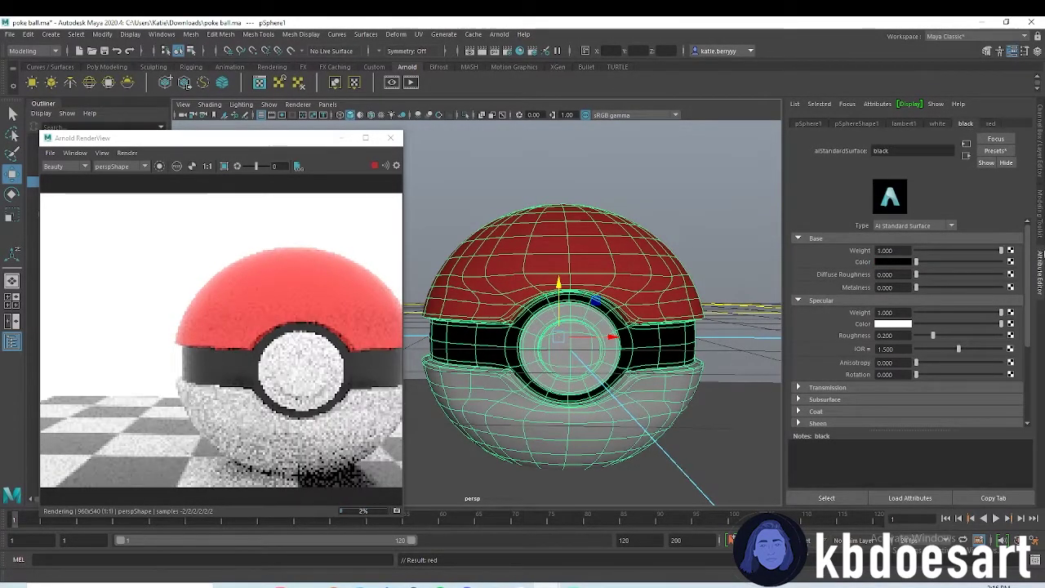
Raise the ball slightly relative to the checkered floor and frame it from a low, slightly turned angle for the render.
{"action": "scroll", "coordinate": [669, 304], "scroll_direction": "down", "scroll_amount": 2}
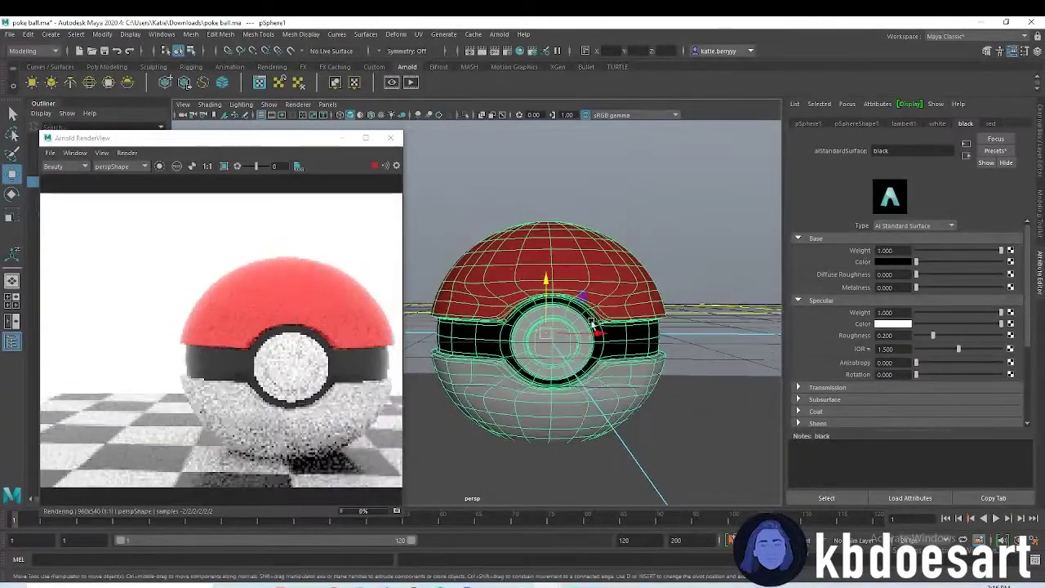
{"action": "scroll", "coordinate": [152, 276], "scroll_direction": "down", "scroll_amount": 2}
{"action": "middle_click_drag", "start_coordinate": [235, 313], "coordinate": [210, 313]}
{"action": "left_click_drag", "start_coordinate": [649, 359], "coordinate": [624, 380], "text": "alt"}
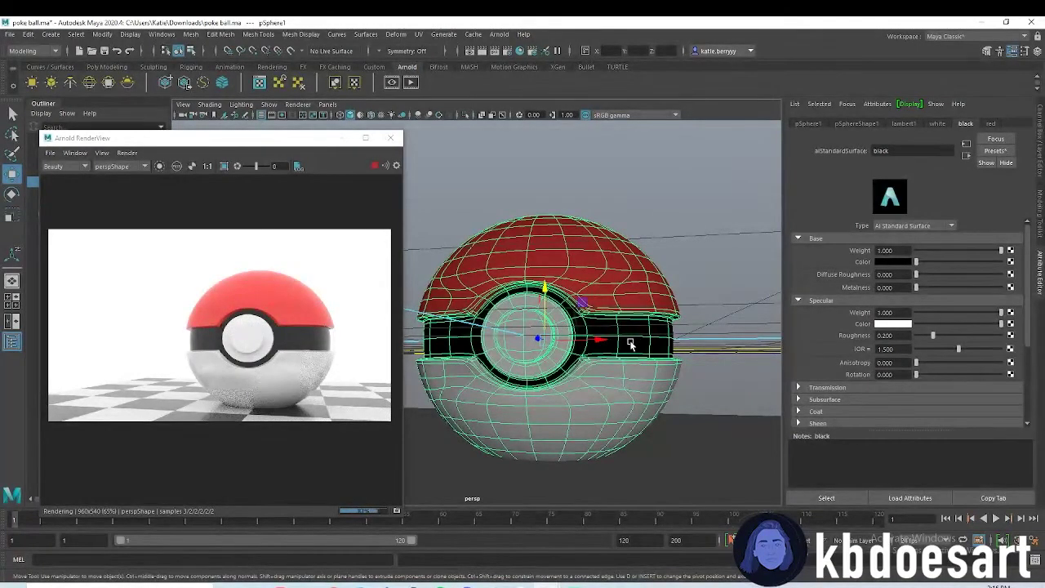
{"action": "left_click_drag", "start_coordinate": [553, 296], "coordinate": [549, 277]}
{"action": "left_click_drag", "start_coordinate": [623, 319], "coordinate": [668, 327], "text": "alt"}
{"action": "scroll", "coordinate": [657, 314], "scroll_direction": "down", "scroll_amount": 3}
{"action": "mouse_move", "coordinate": [668, 325]}
{"action": "right_mouse_down", "text": "alt"}
{"action": "mouse_move", "coordinate": [658, 319]}
{"action": "mouse_move", "coordinate": [686, 324]}
{"action": "right_mouse_up", "text": "alt"}
{"action": "middle_click_drag", "start_coordinate": [686, 325], "coordinate": [661, 302], "text": "alt"}
{"action": "left_click_drag", "start_coordinate": [660, 301], "coordinate": [635, 294], "text": "alt"}
{"action": "right_click_drag", "start_coordinate": [636, 294], "coordinate": [697, 299], "text": "alt"}
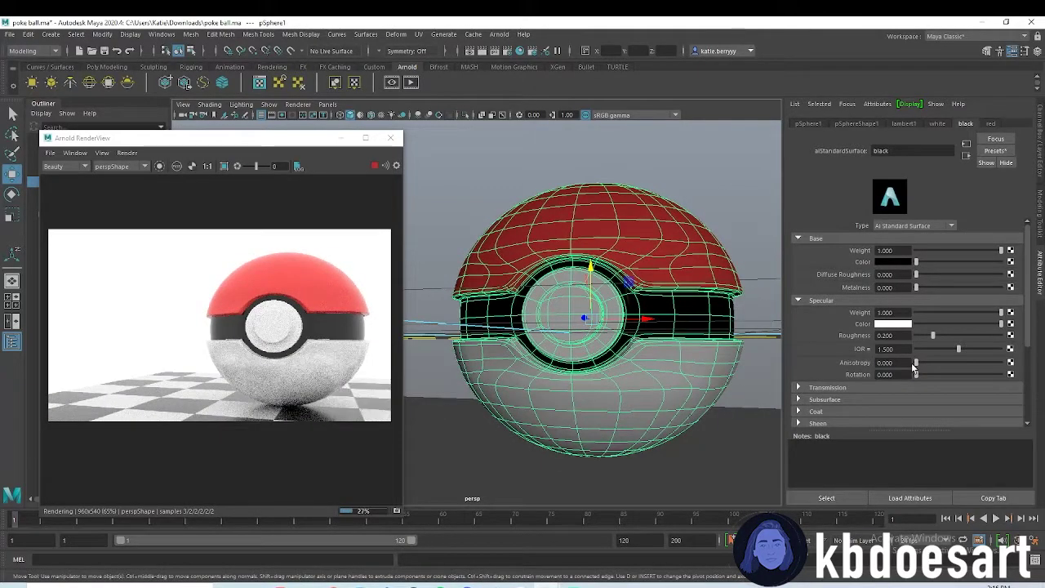